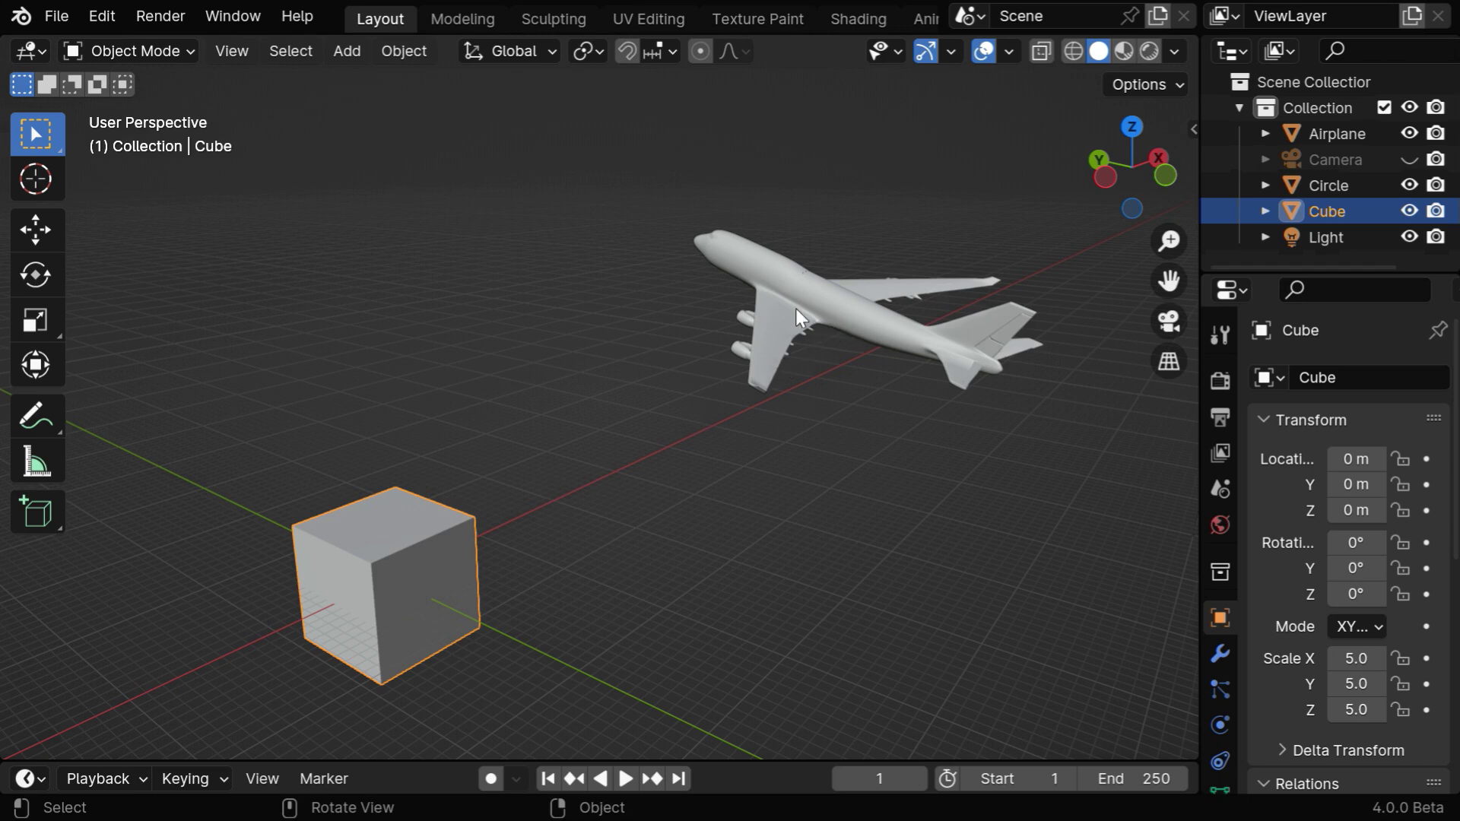
# Step: Parent the airplane to the cube with Ctrl+P, making the cube the active parent
pyautogui.click(831, 319)
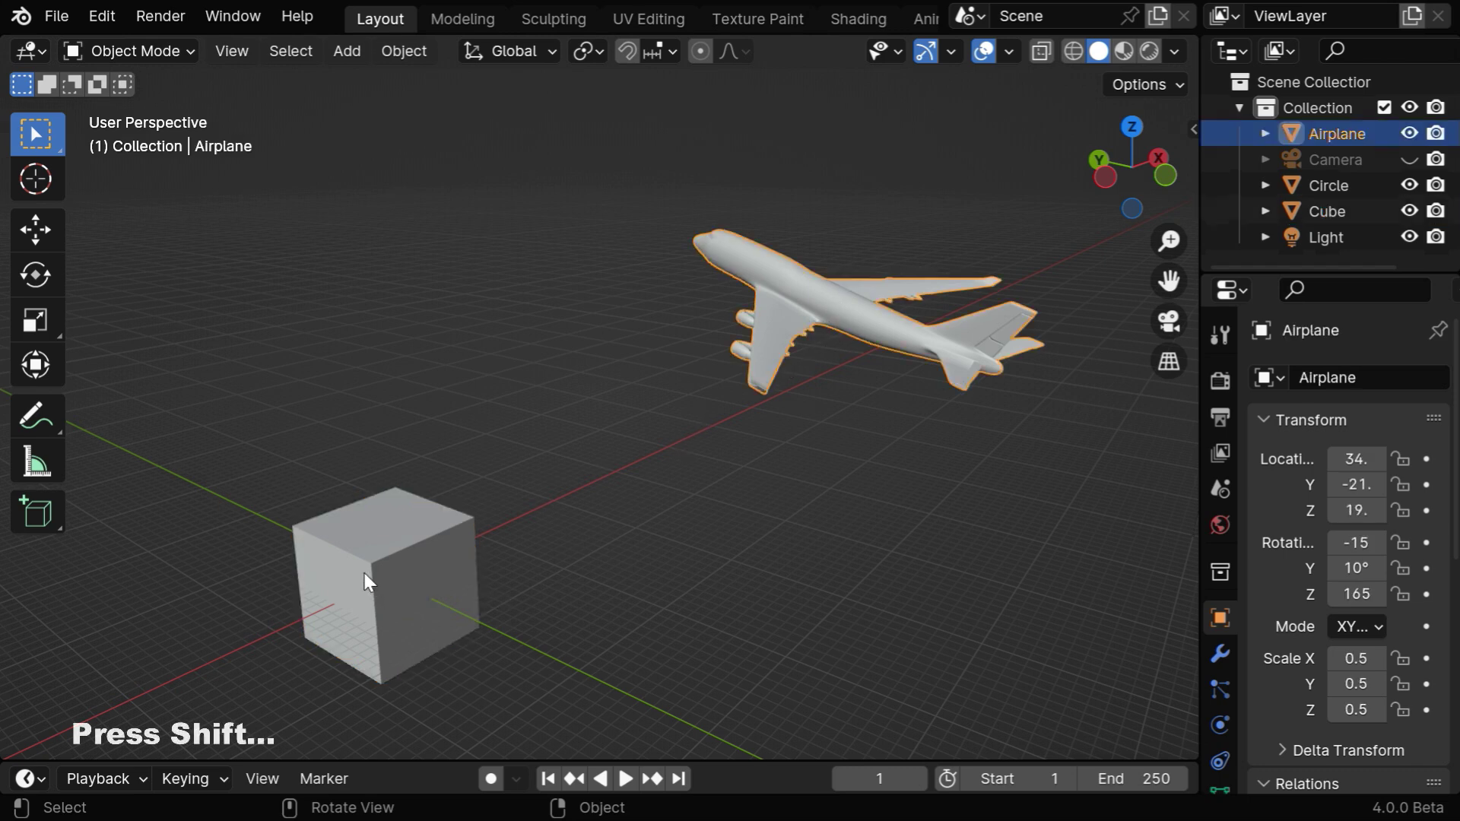
pyautogui.keyDown('shift'); pyautogui.click(416, 567); pyautogui.keyUp('shift')
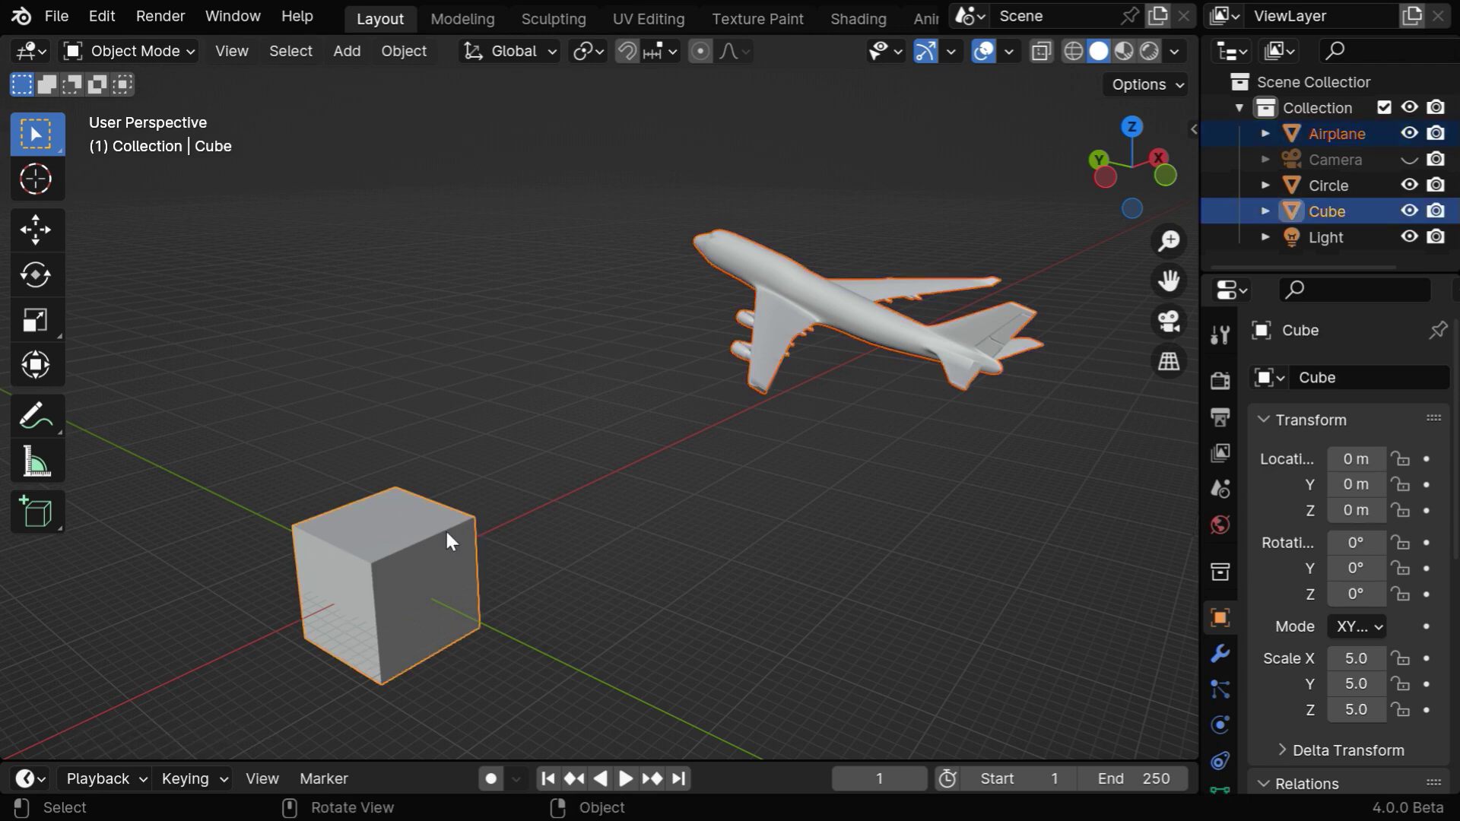
pyautogui.hotkey('ctrl', 'p')
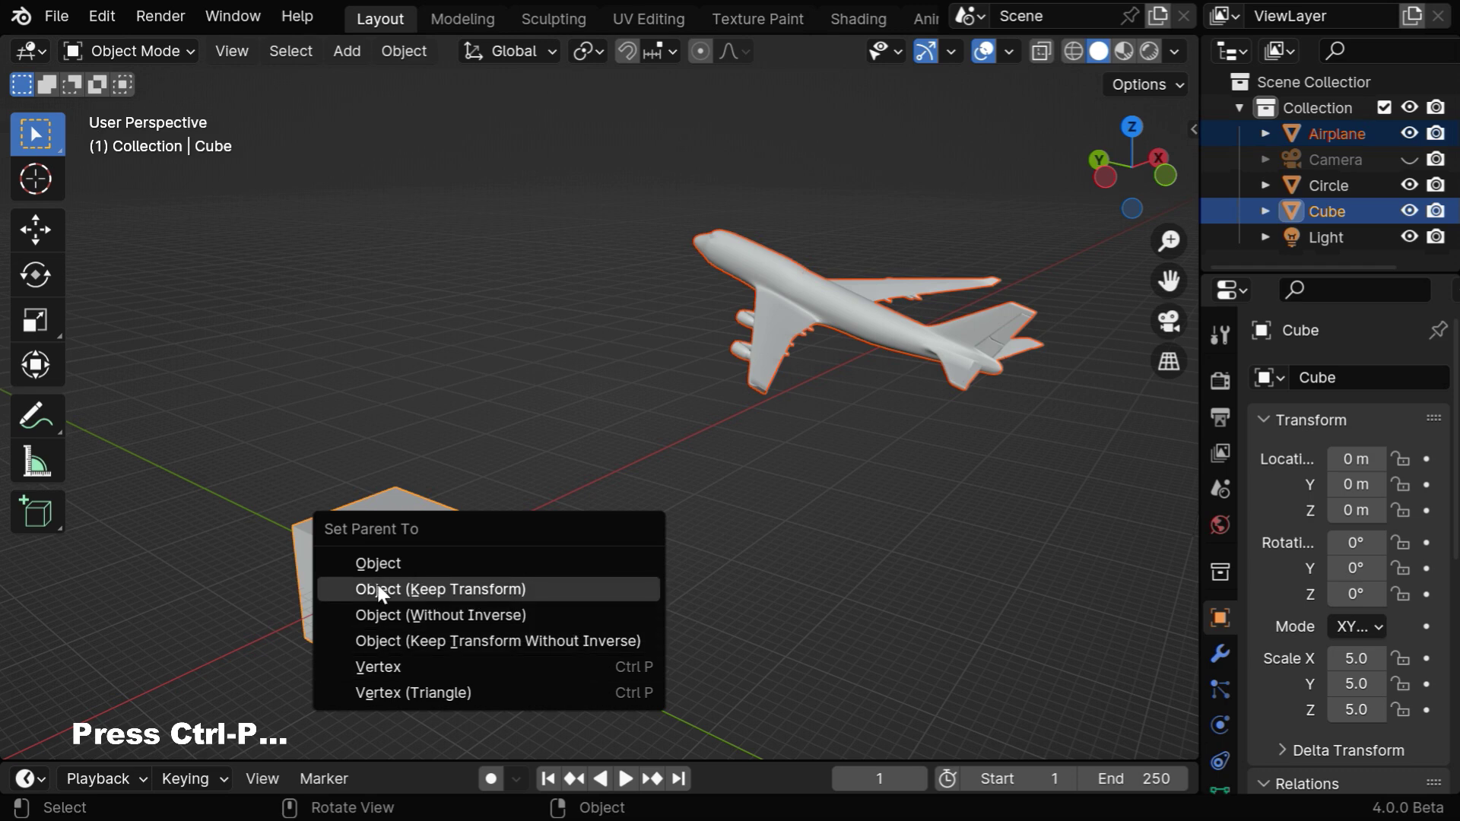
pyautogui.click(524, 588)
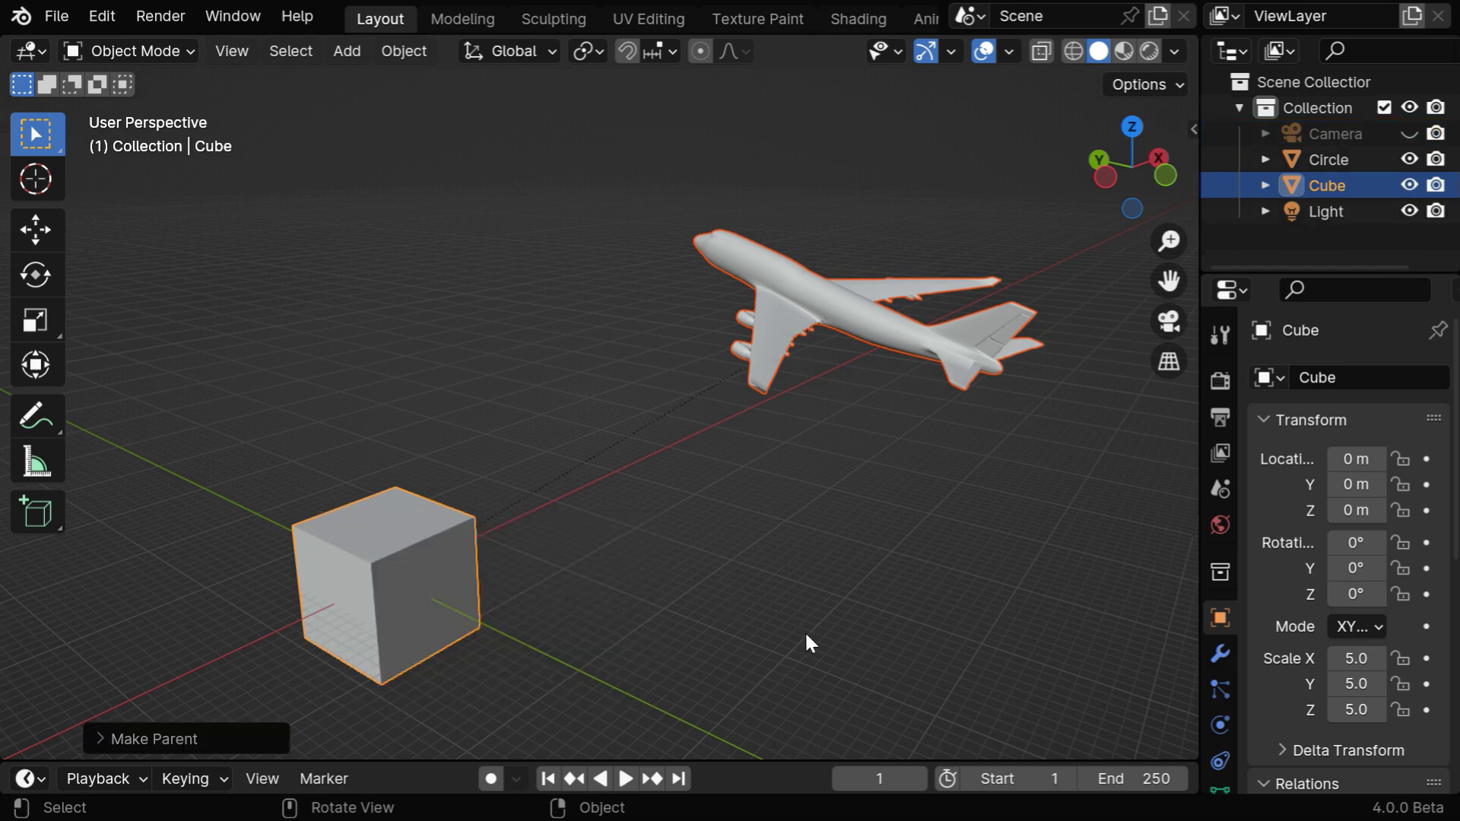
# Step: Trial a Z rotation of the cube, cancel it, then rotate it about Z again from Top view
pyautogui.press('r')
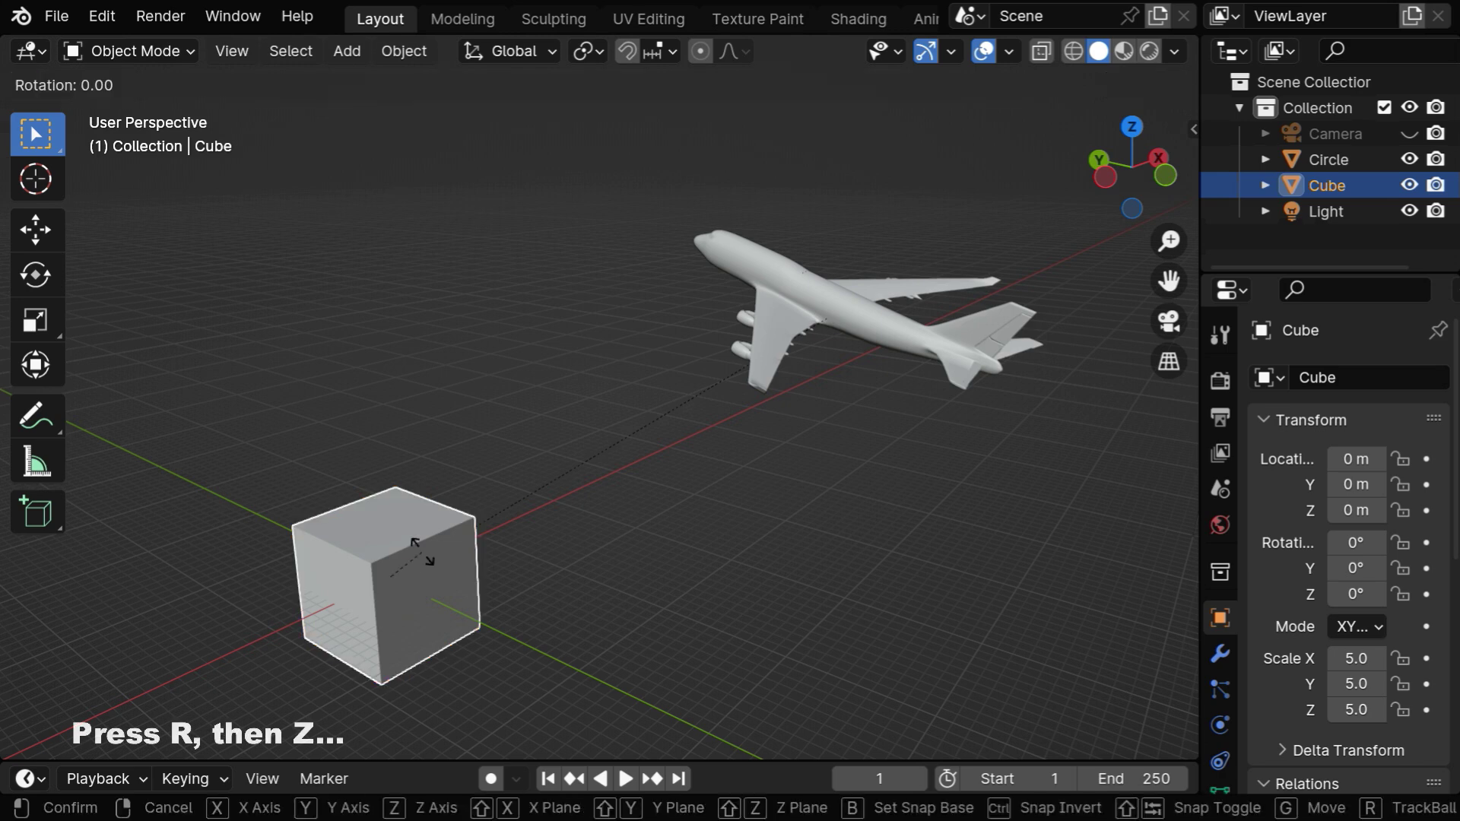
pyautogui.press('z')
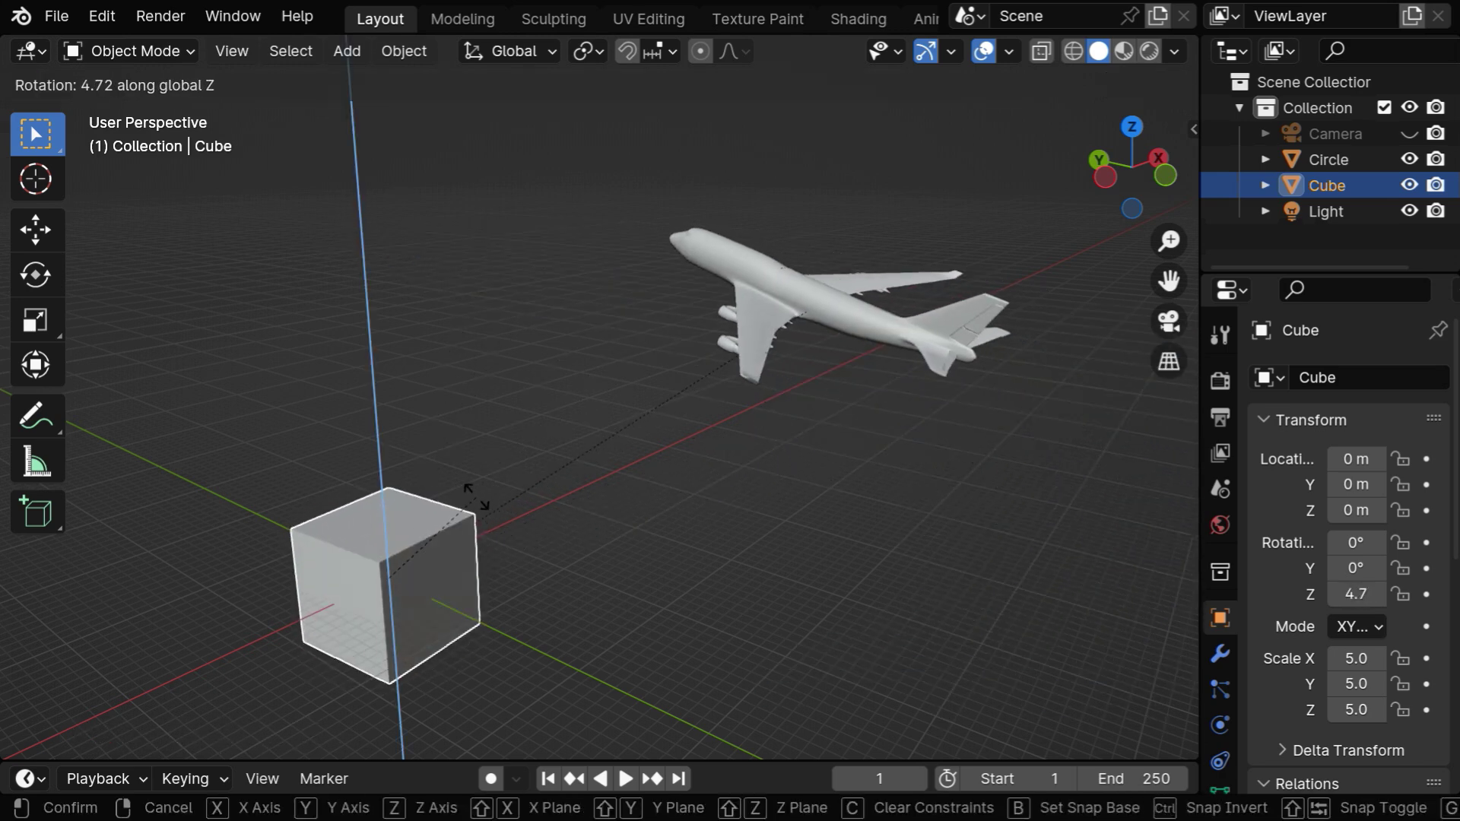
pyautogui.rightClick(475, 496)
pyautogui.press('KP_7')
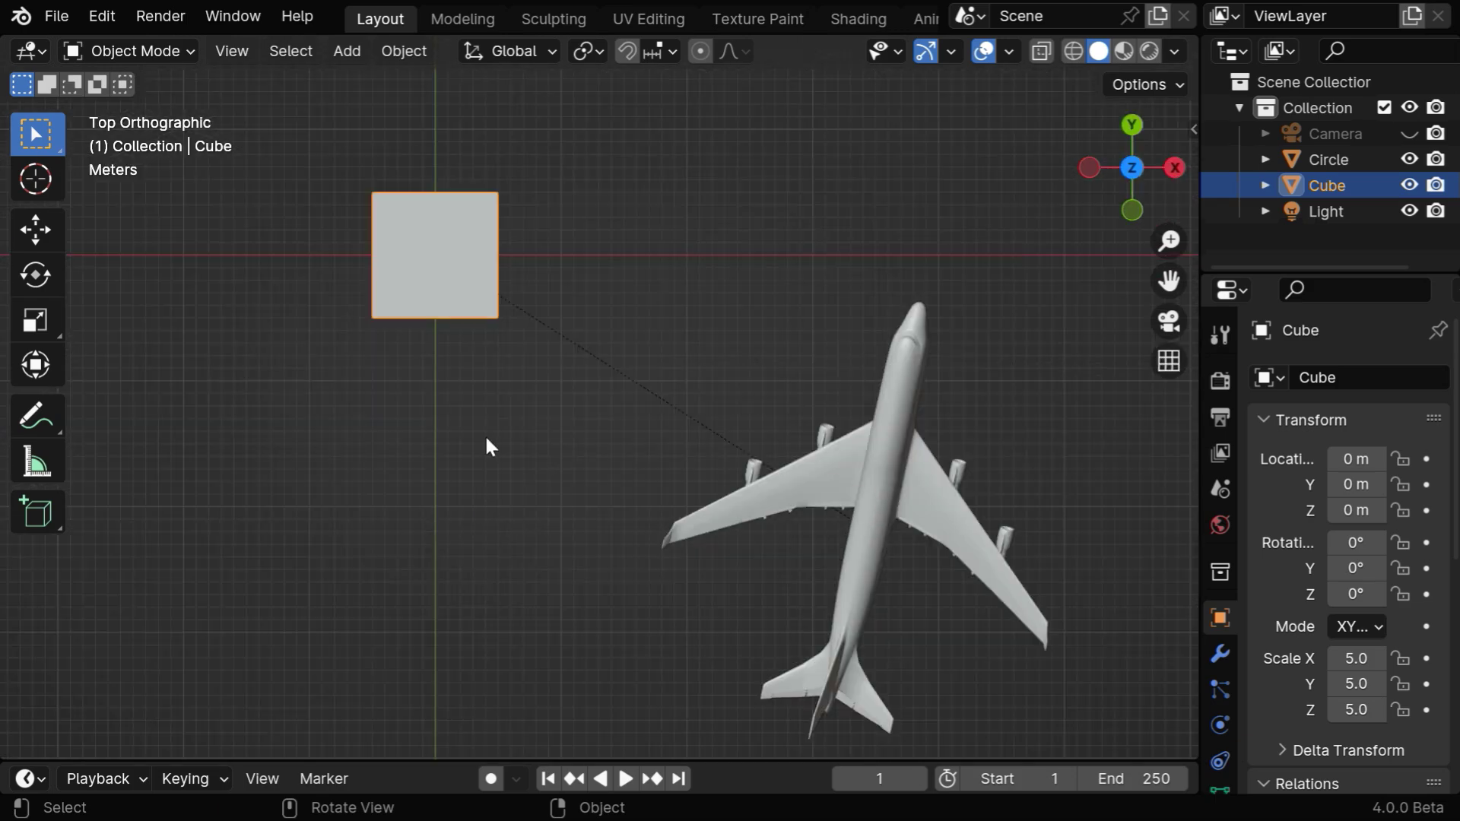
pyautogui.press('r')
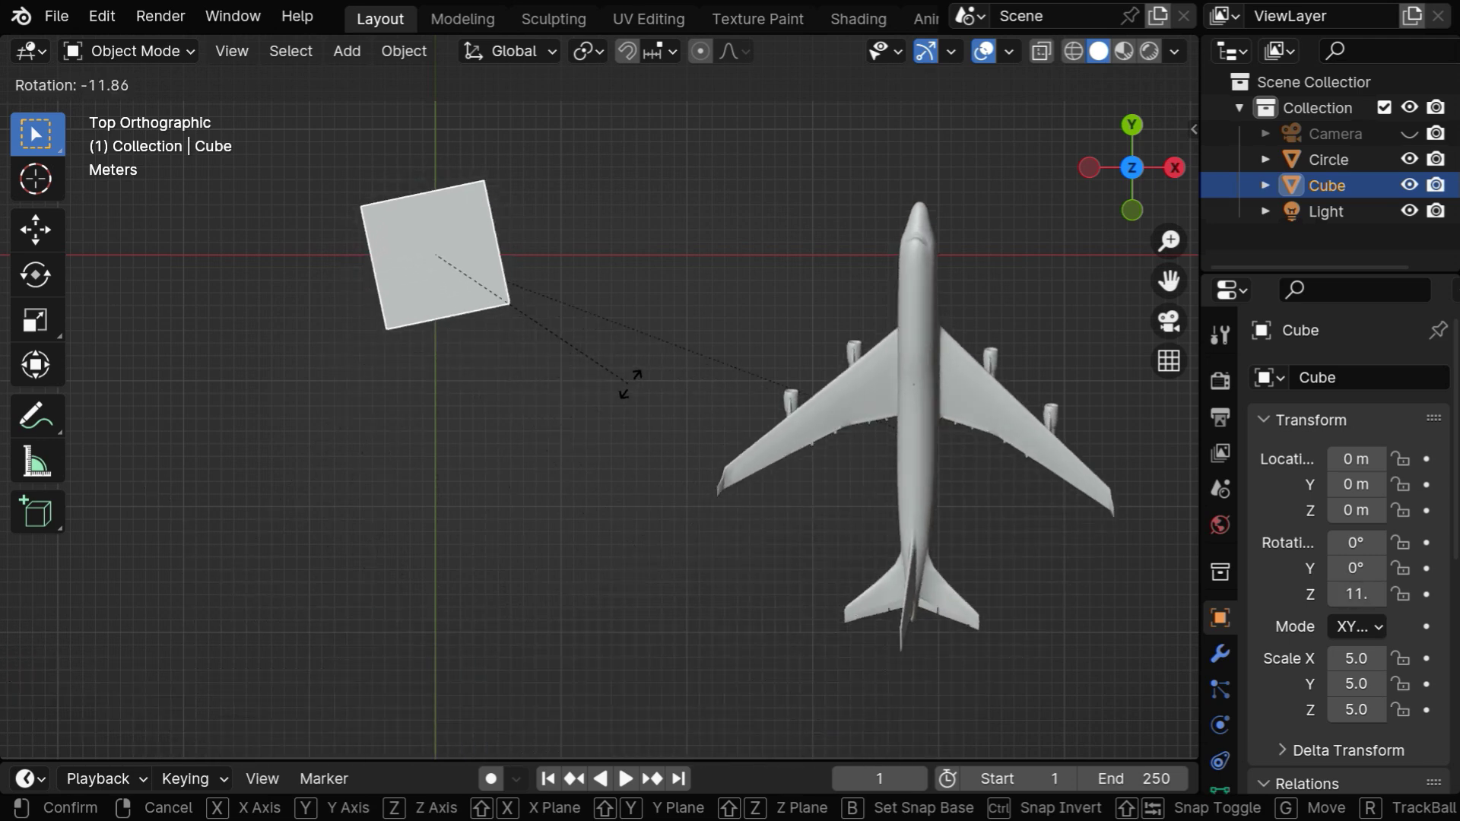
# Step: Confirm the cube's new rotation, select the airplane and orbit back to perspective
pyautogui.click(709, 380)
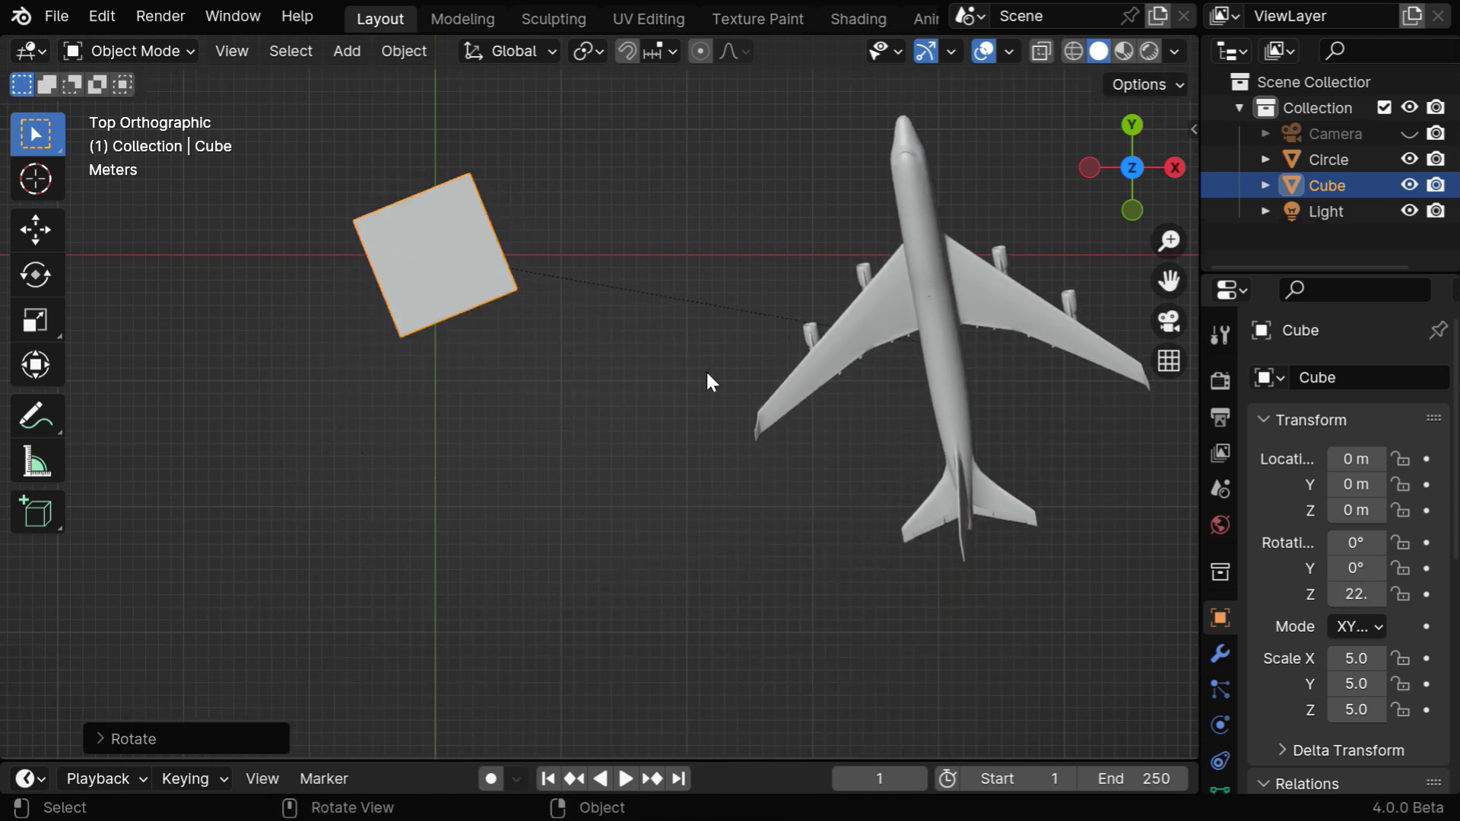
pyautogui.click(943, 378)
pyautogui.moveTo(800, 688); pyautogui.dragTo(929, 476, button='middle')
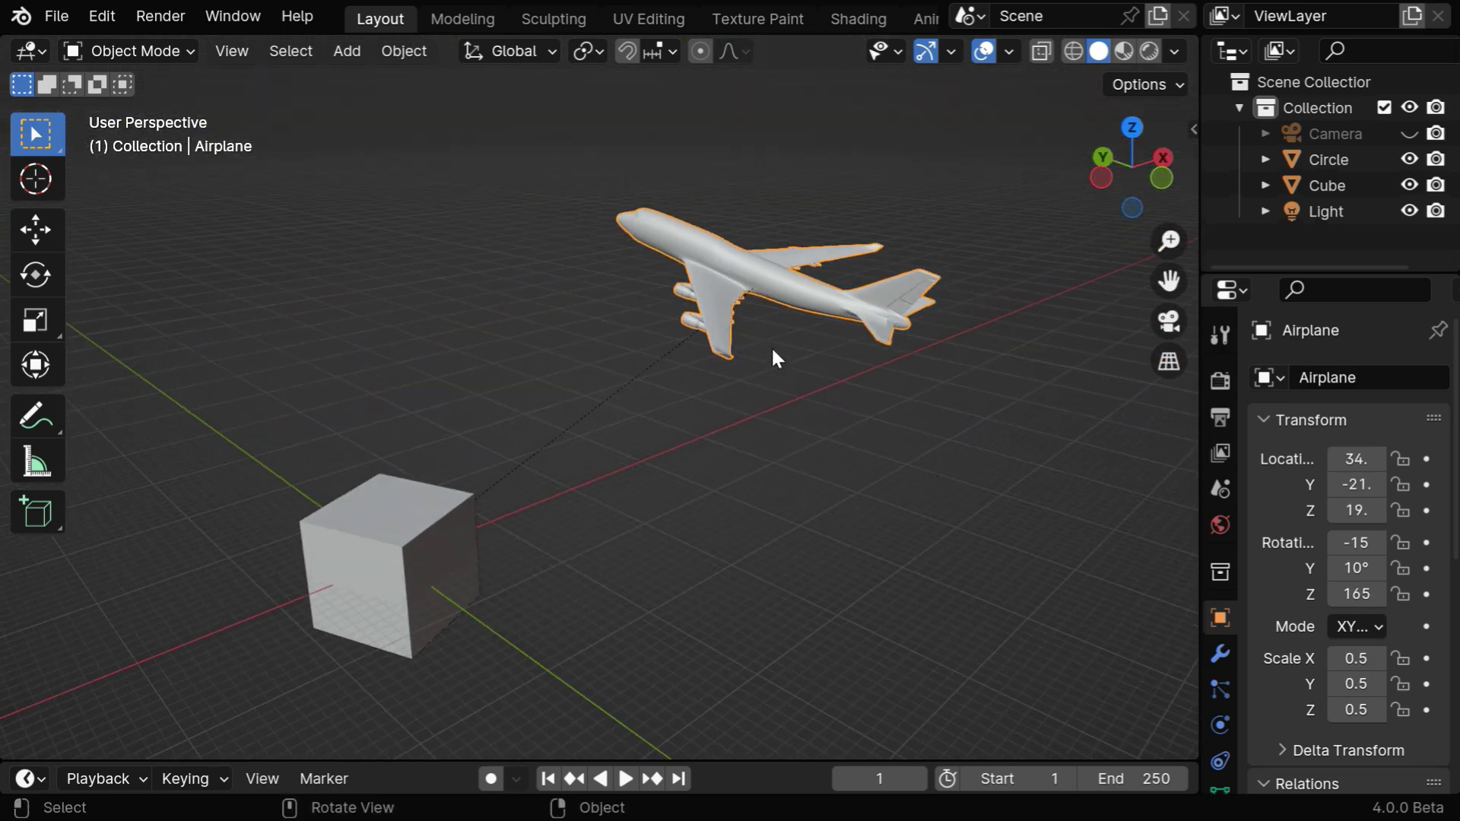
# Step: Clear the airplane's parent with Clear and Keep Transformation
pyautogui.hotkey('alt', 'p')
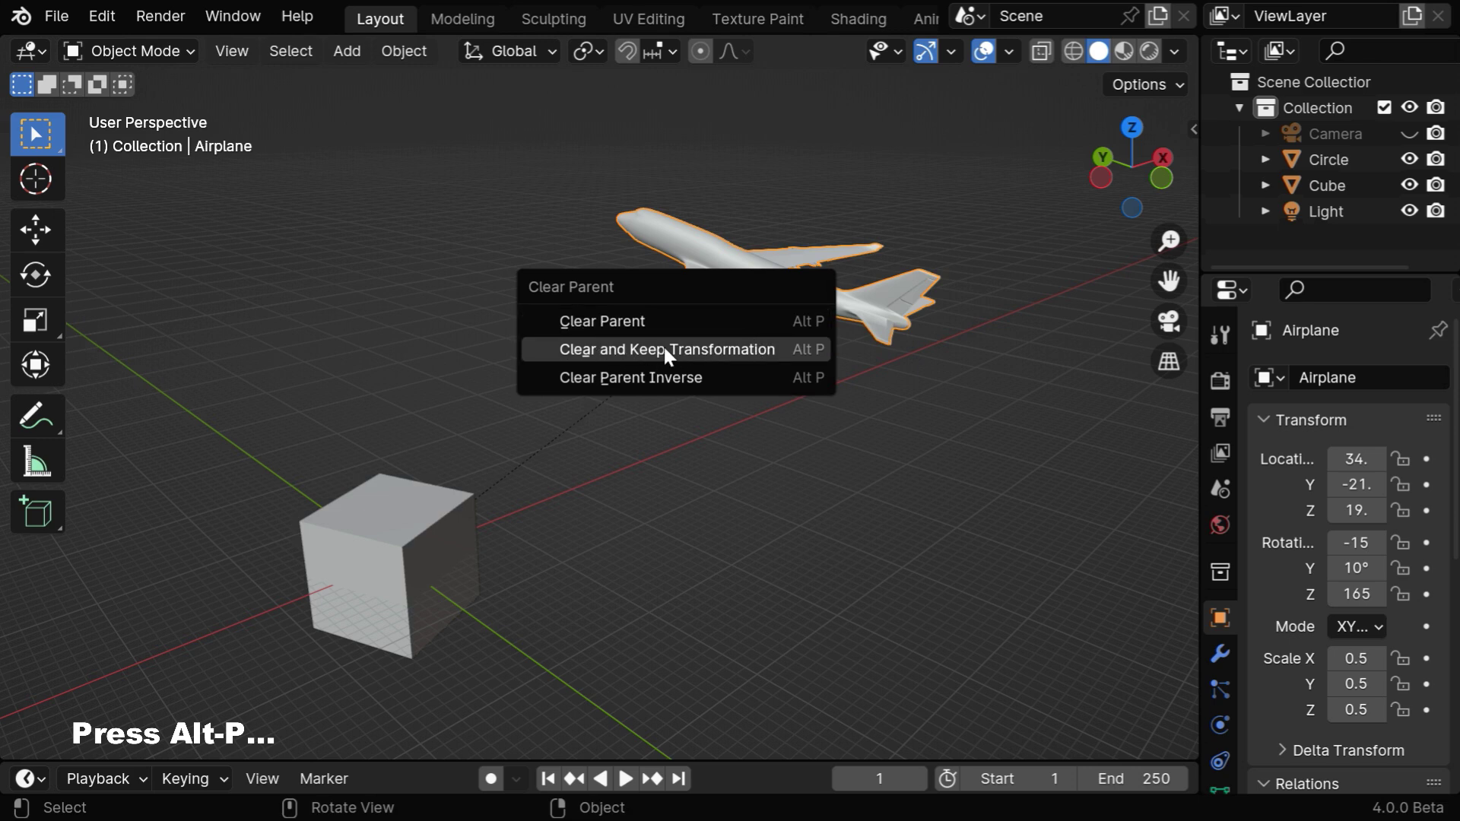
pyautogui.click(727, 348)
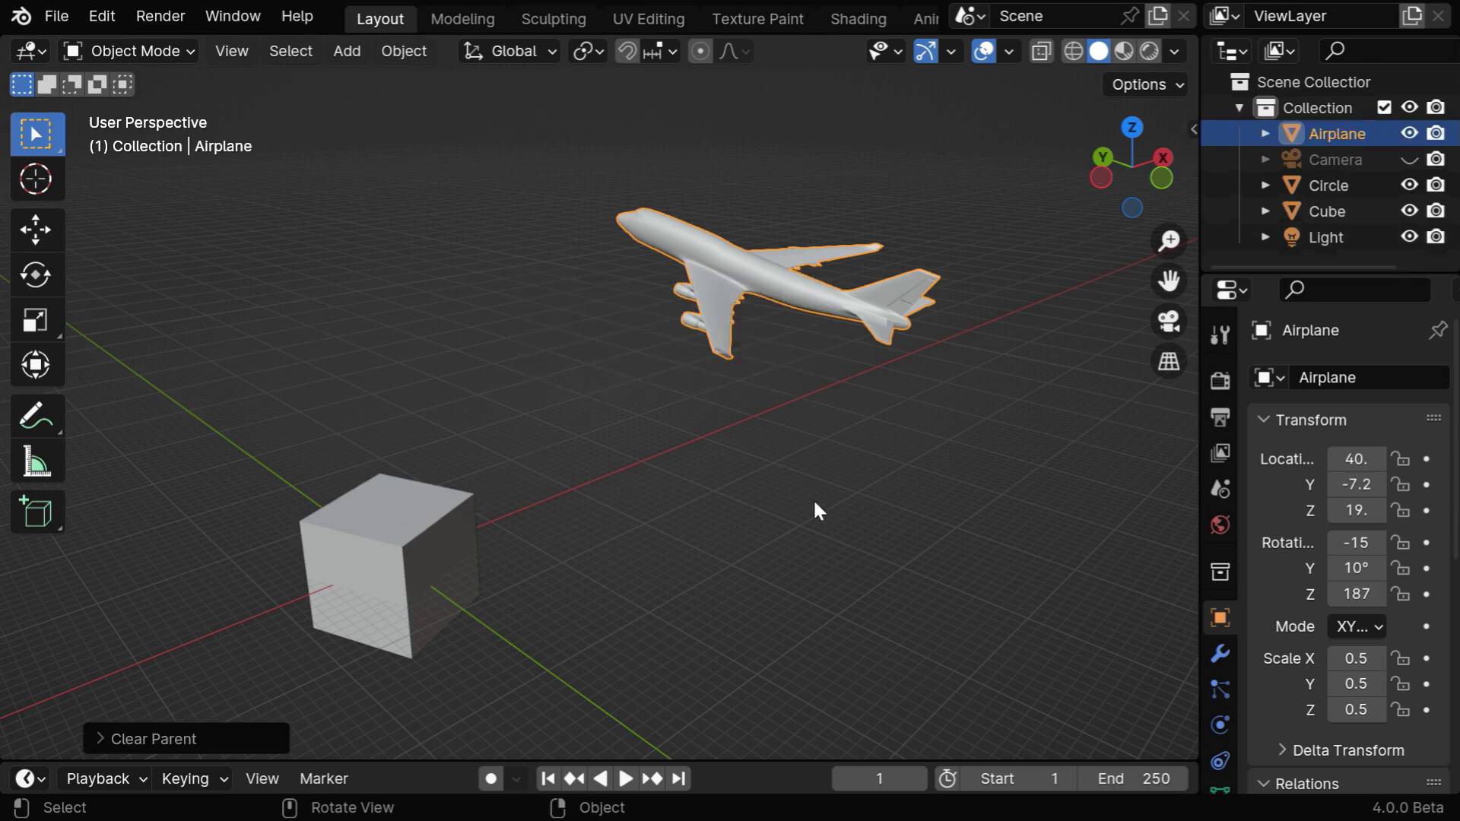
pyautogui.moveTo(874, 562); pyautogui.dragTo(781, 571, button='middle')
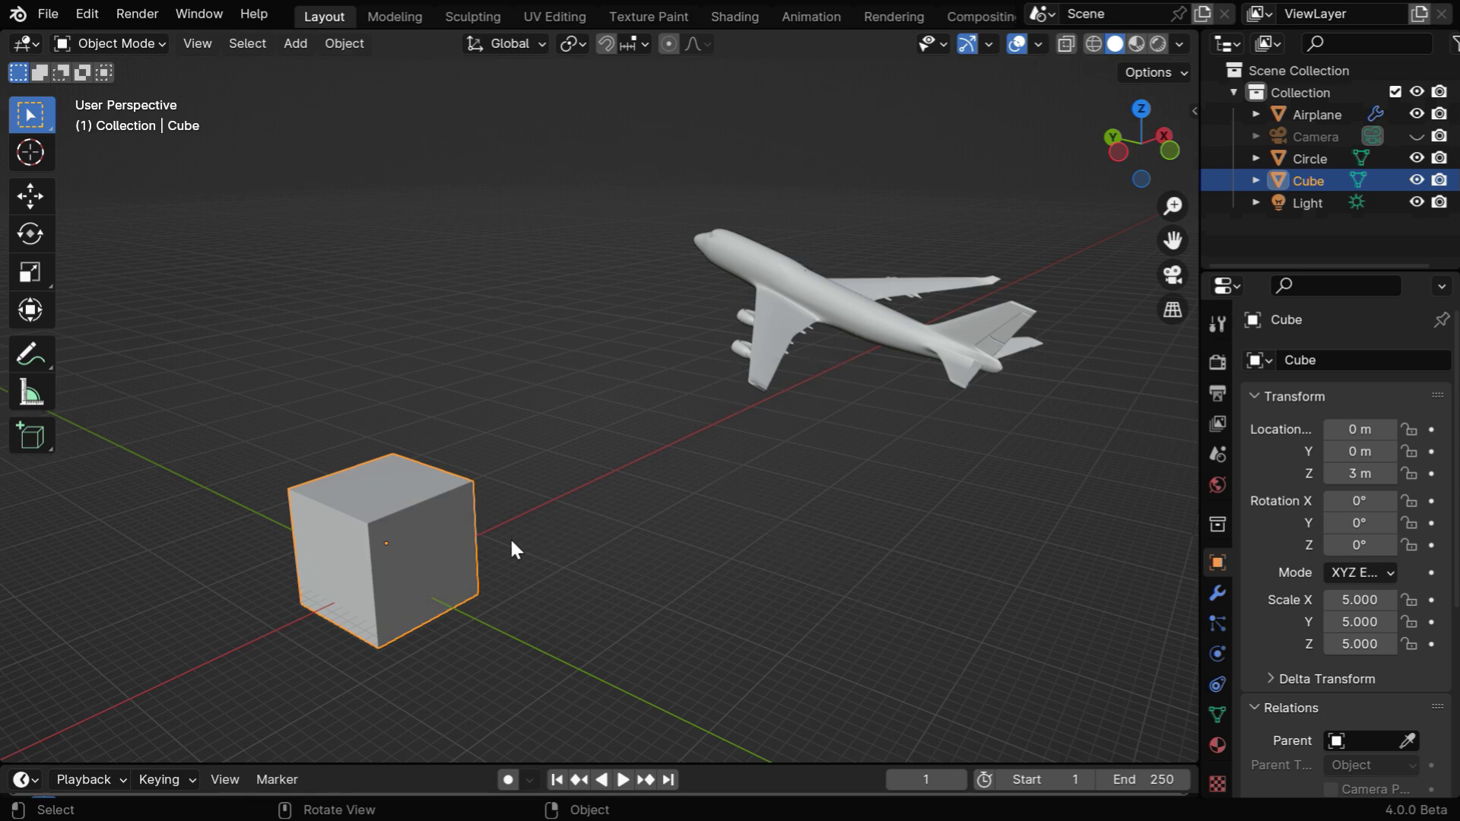
# Step: Select the airplane, then add the cube as the active object
pyautogui.click(785, 295)
pyautogui.keyDown('shift'); pyautogui.click(443, 489); pyautogui.keyUp('shift')
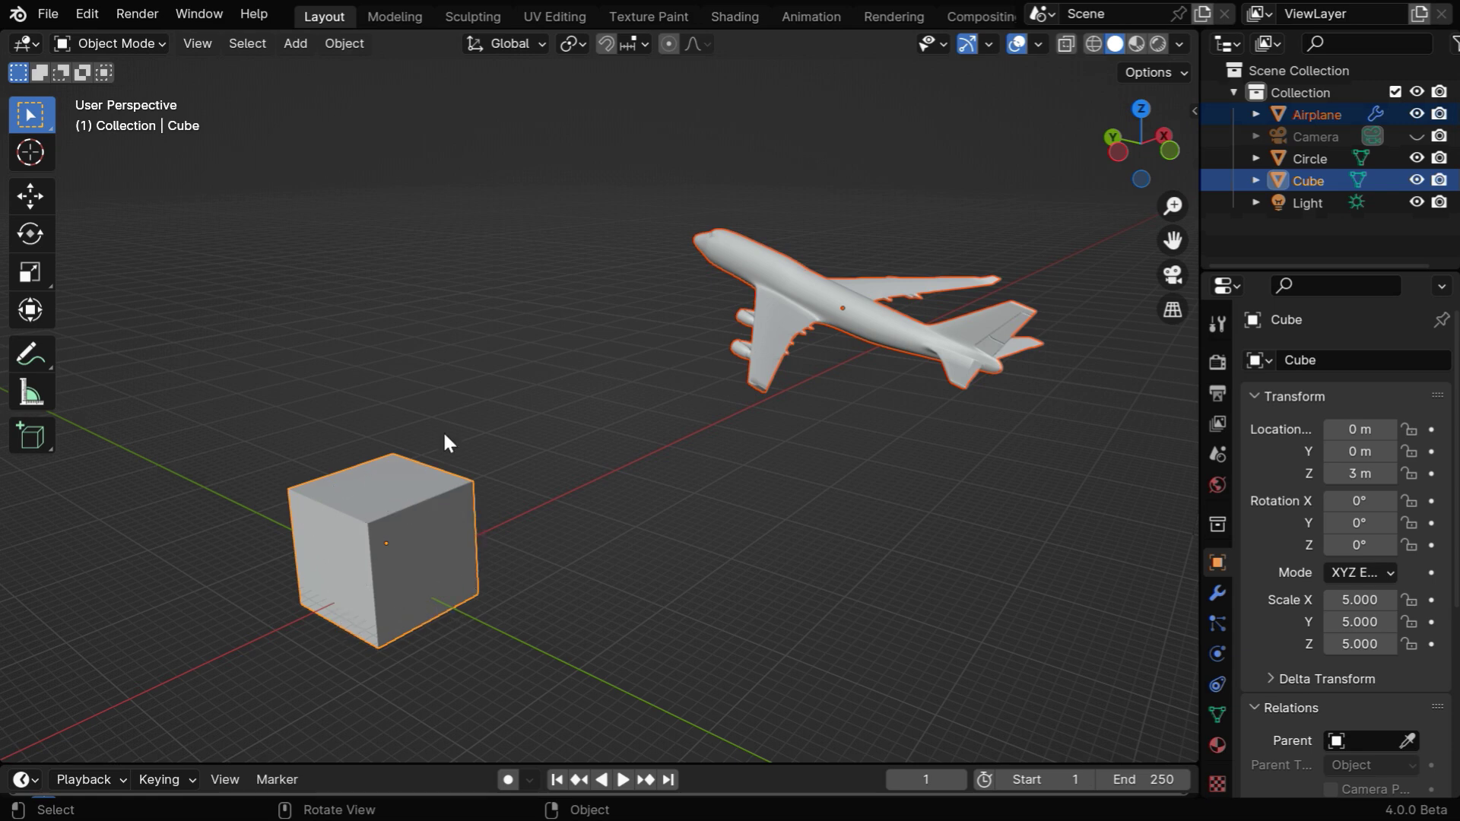
# Step: Set the pivot point to Active Element and test a Z rotation around the cube, then cancel
pyautogui.click(583, 44)
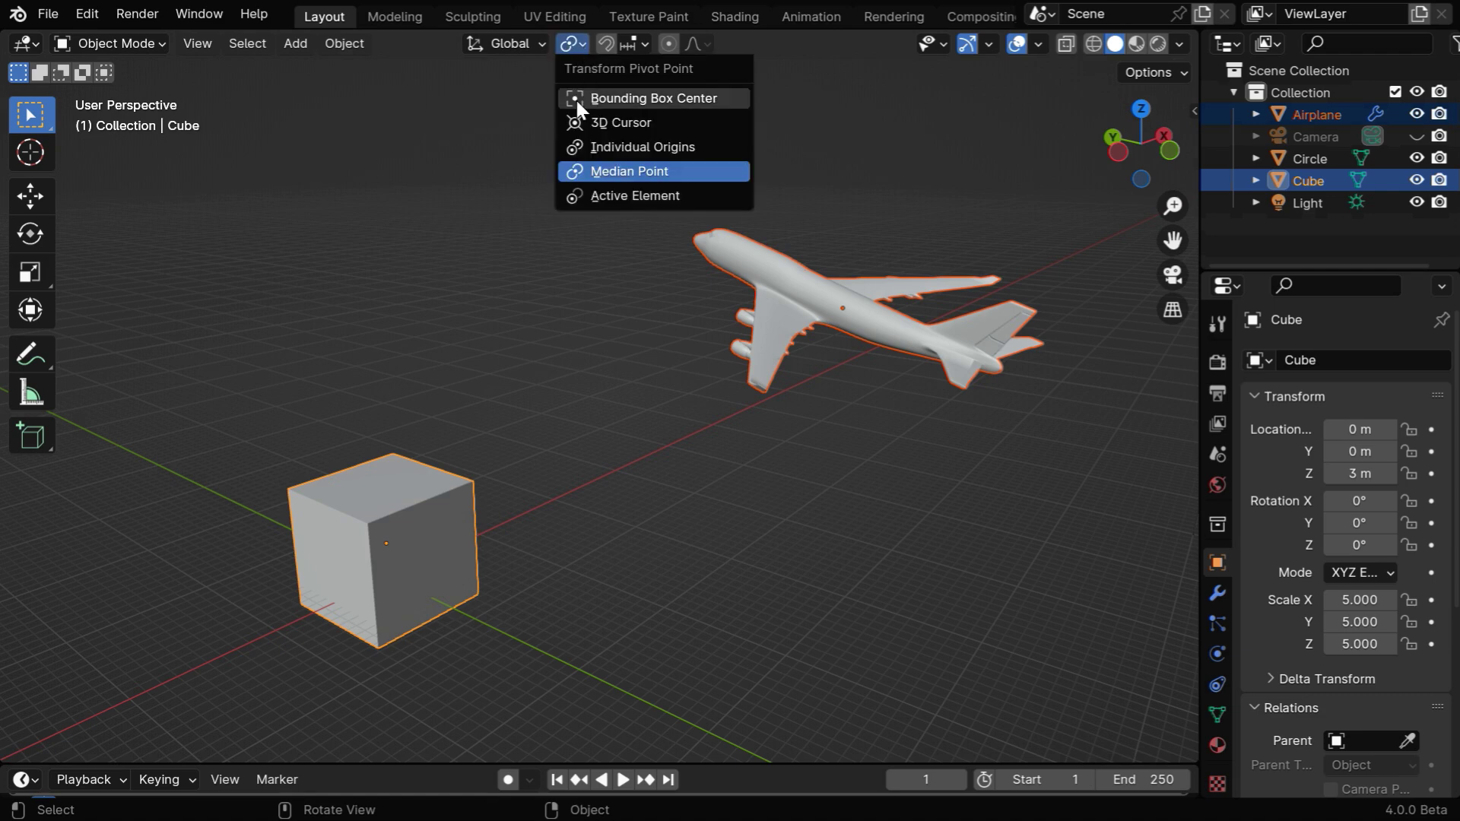
pyautogui.click(647, 196)
pyautogui.press('r')
pyautogui.press('z')
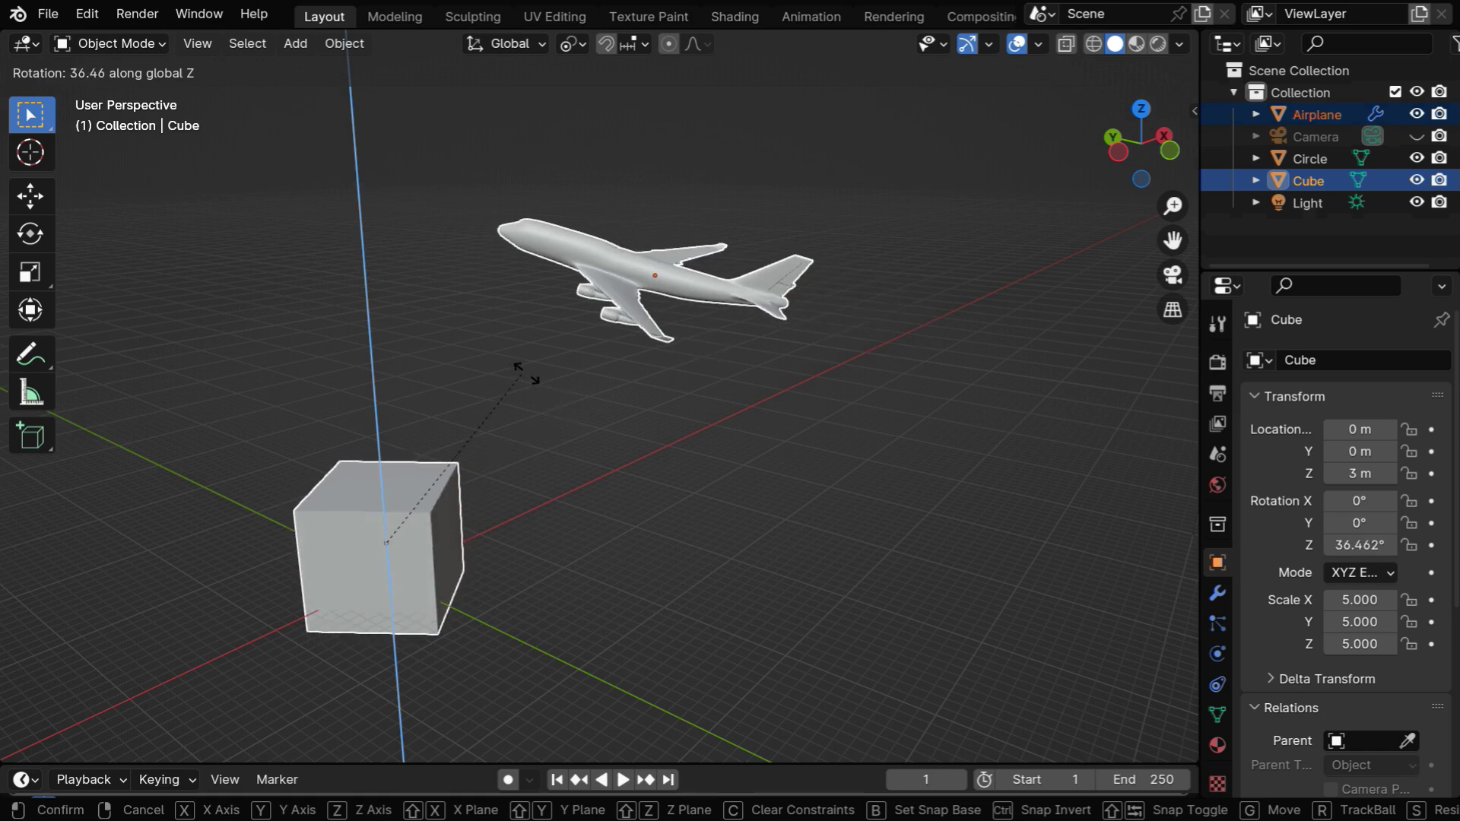
pyautogui.rightClick(751, 523)
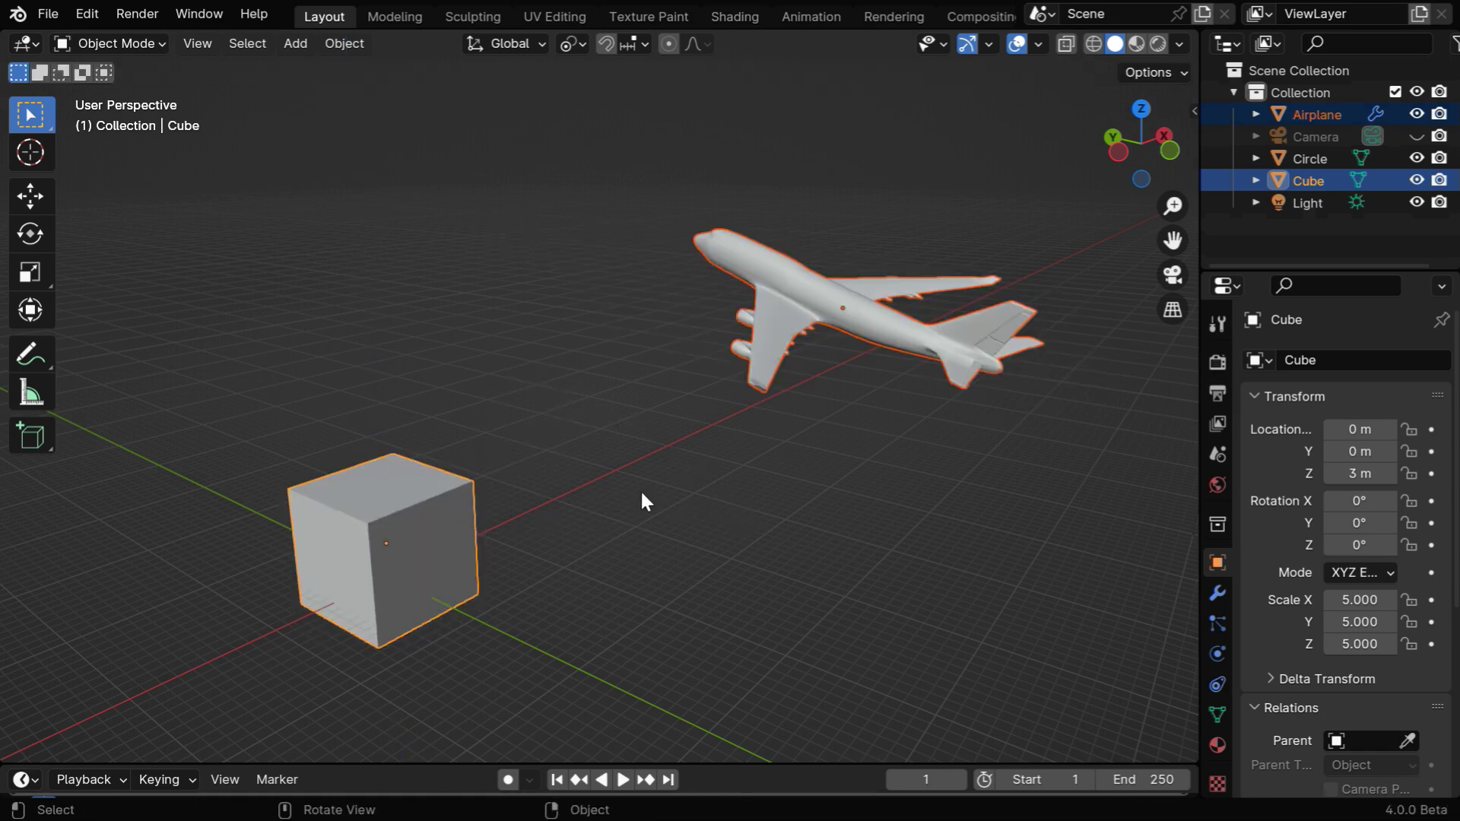
# Step: Deselect the cube and rotate the airplane alone about the global Z axis
pyautogui.hotkey('ctrl', 'b')
pyautogui.moveTo(330, 398); pyautogui.dragTo(465, 488)
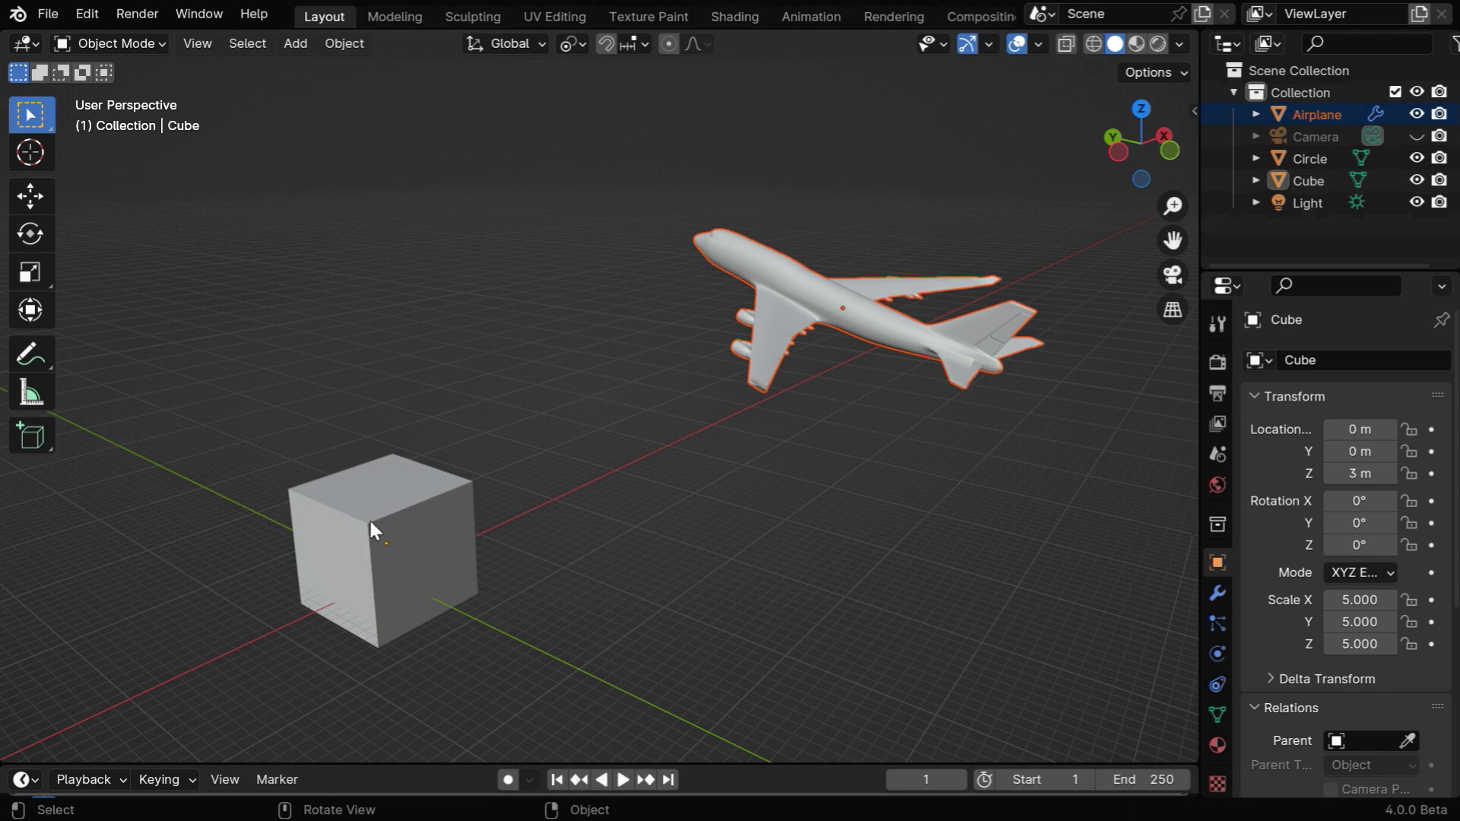
pyautogui.press('r')
pyautogui.press('z')
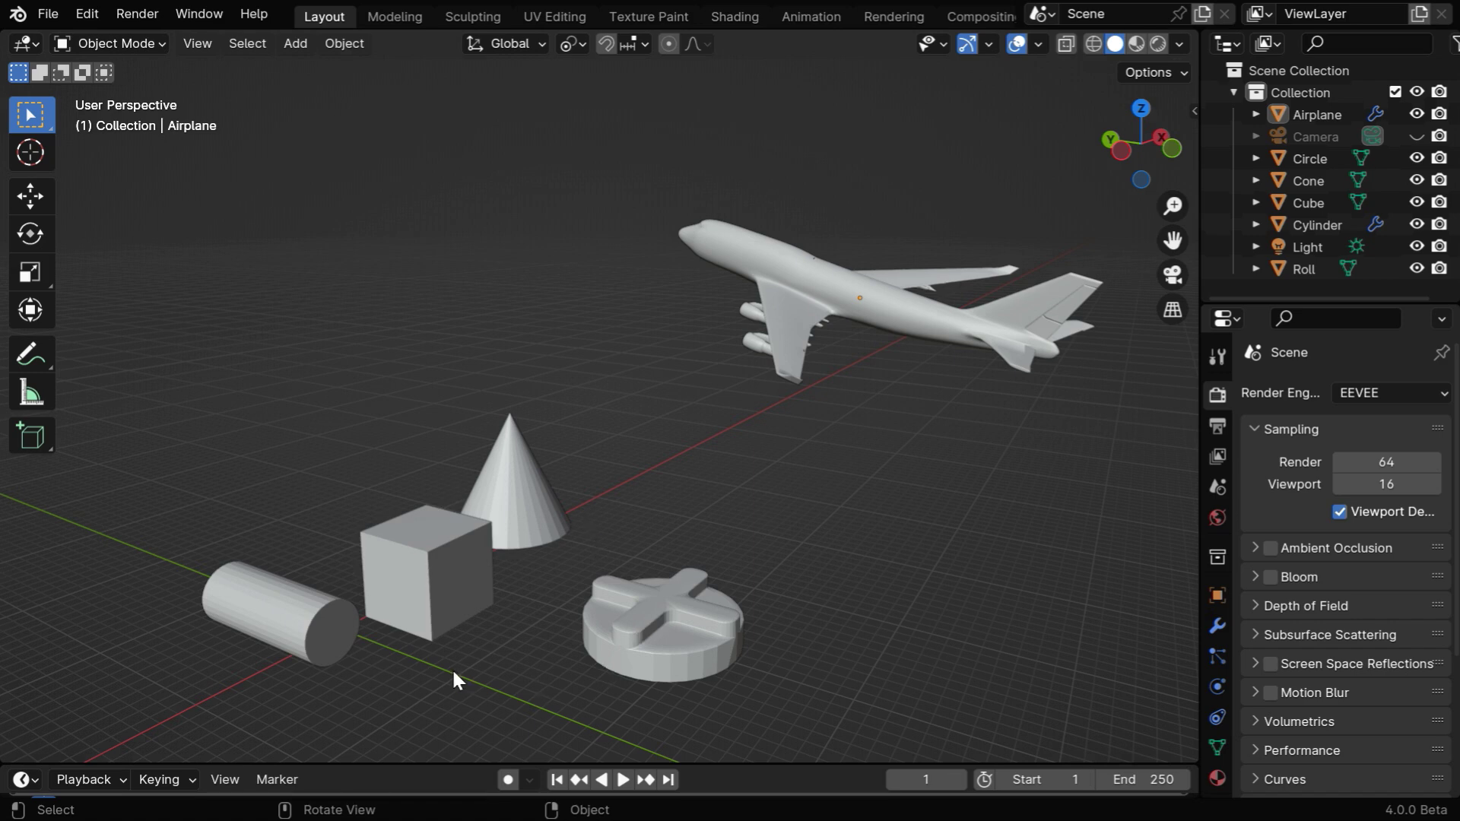
# Step: Select the airplane and enable the 3D Cursor viewport overlay
pyautogui.click(850, 292)
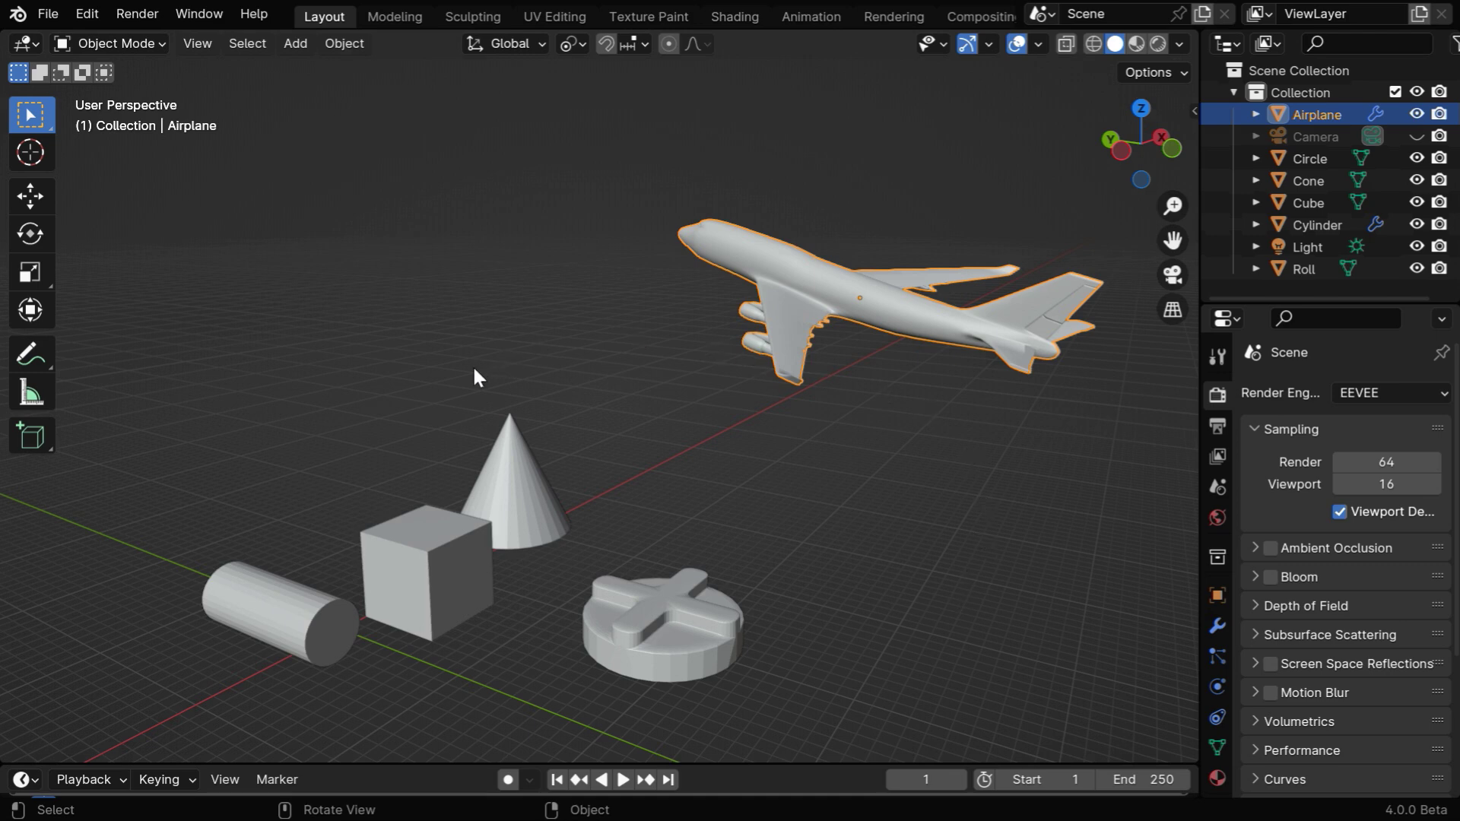
pyautogui.click(1035, 42)
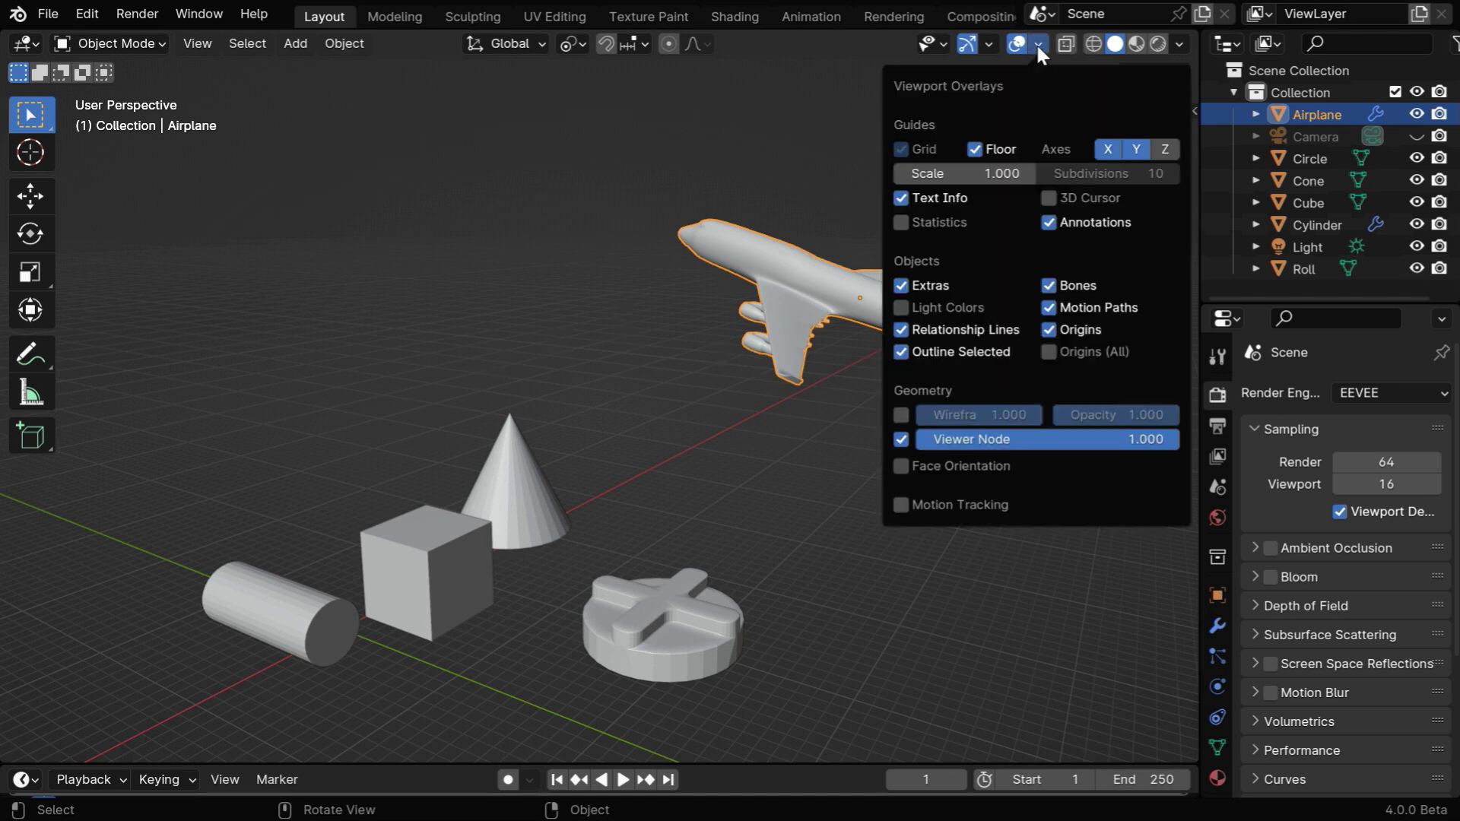
pyautogui.click(1066, 195)
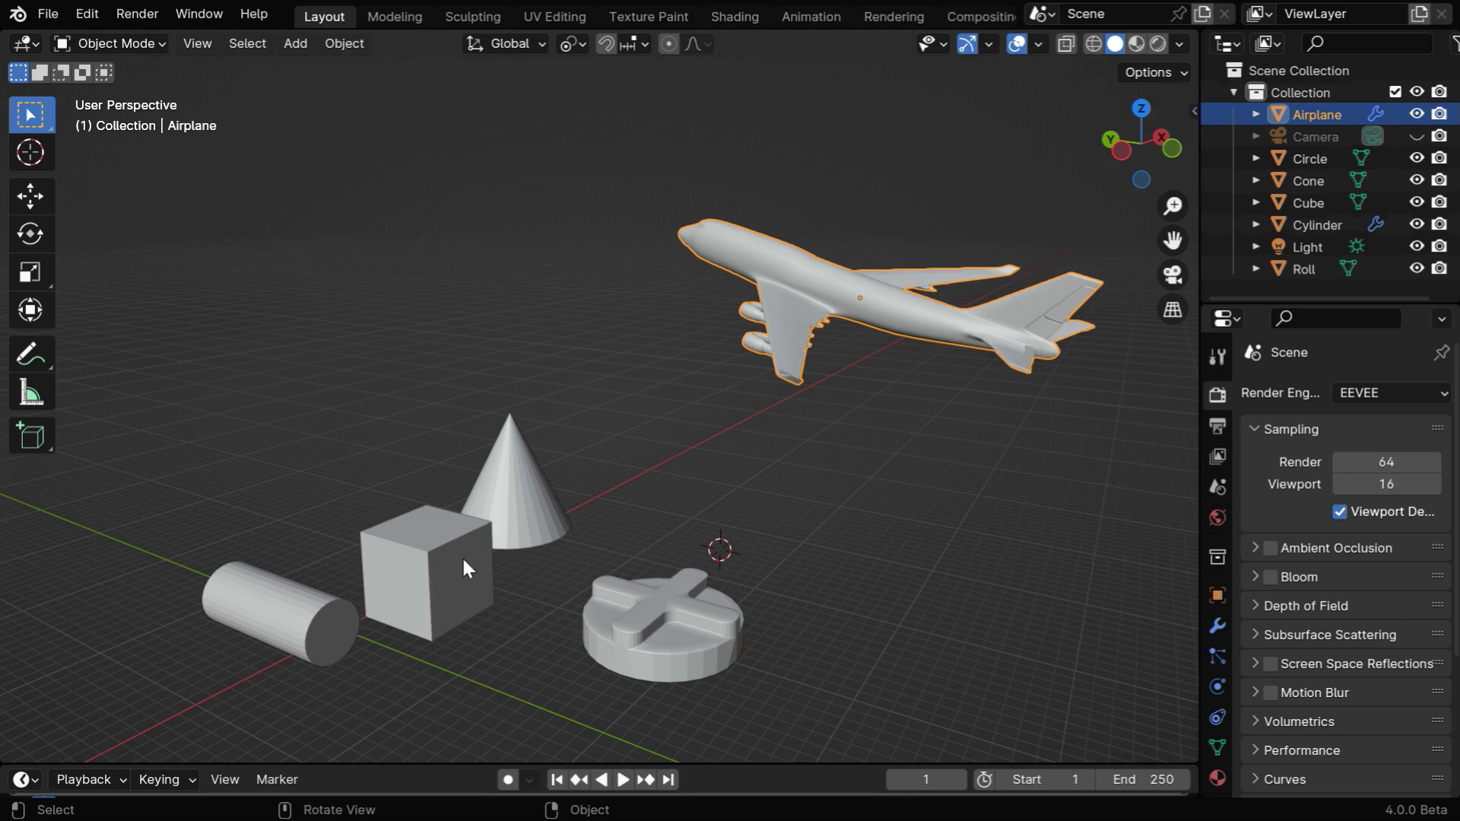
# Step: Box-select the cone, cube, cylinder and Roll, and snap the 3D cursor to the selection
pyautogui.moveTo(228, 431); pyautogui.dragTo(658, 659)
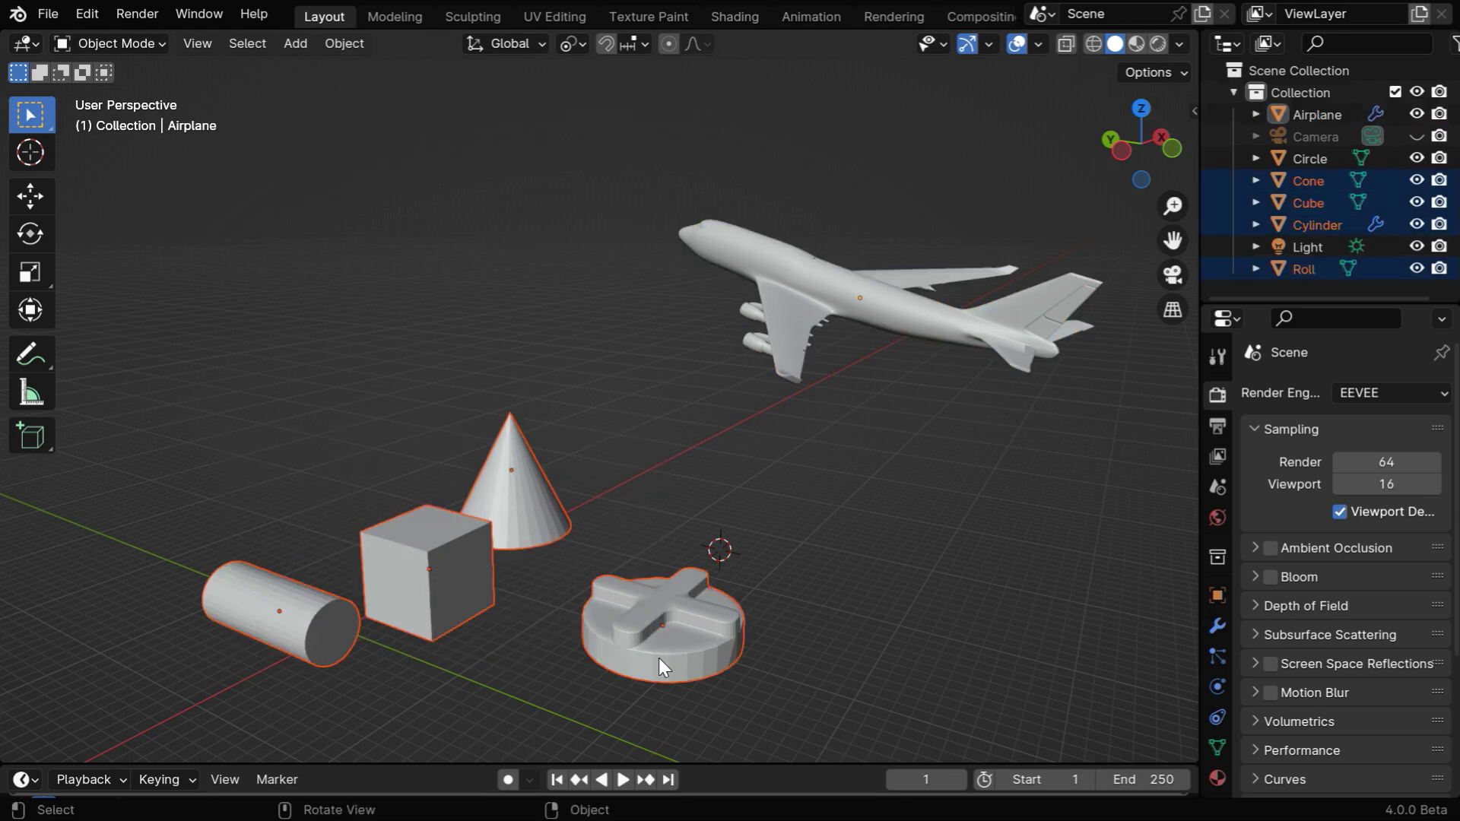
pyautogui.click(352, 44)
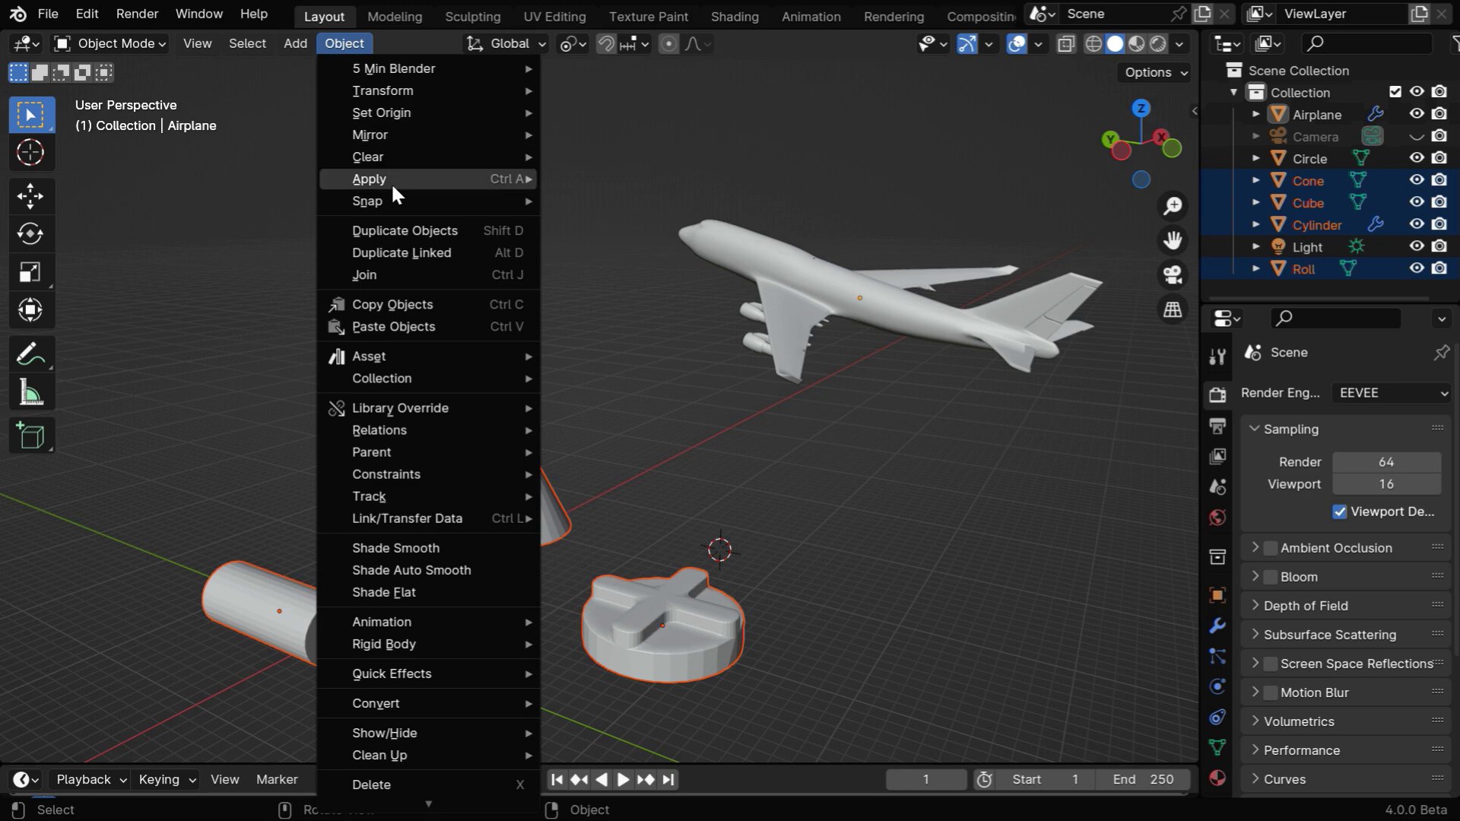
pyautogui.moveTo(490, 198)
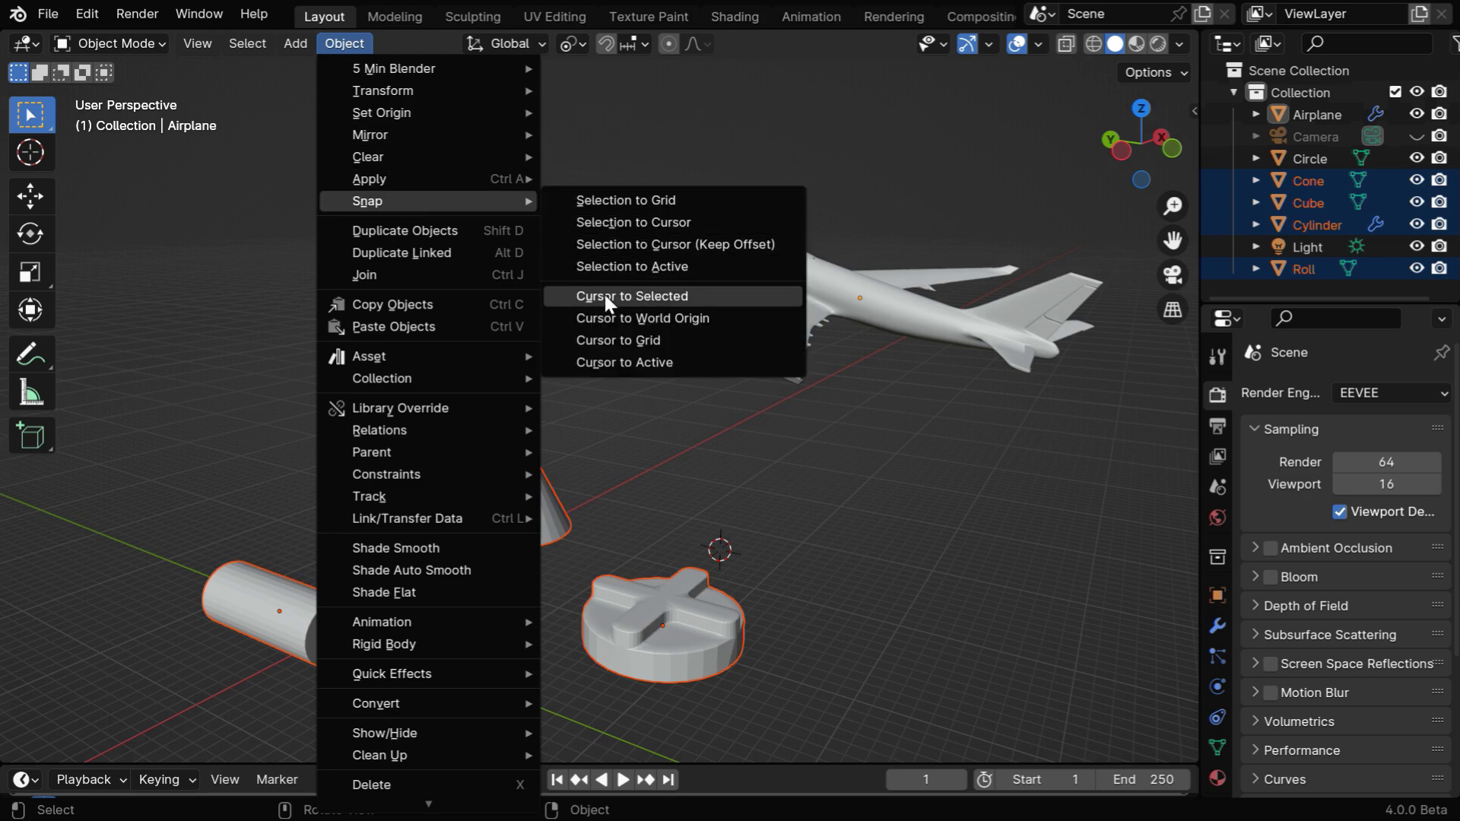
pyautogui.click(633, 295)
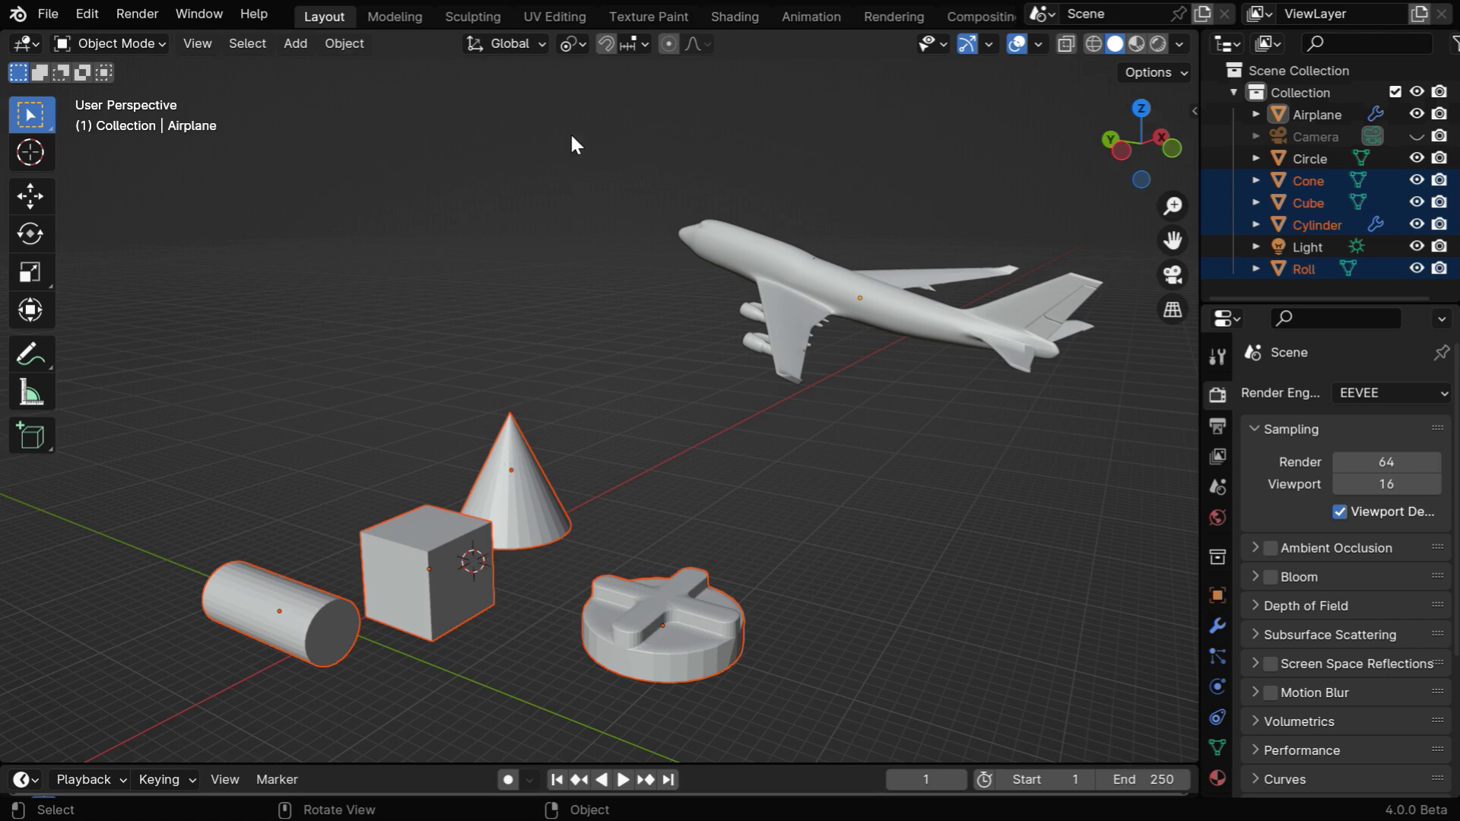
pyautogui.click(588, 47)
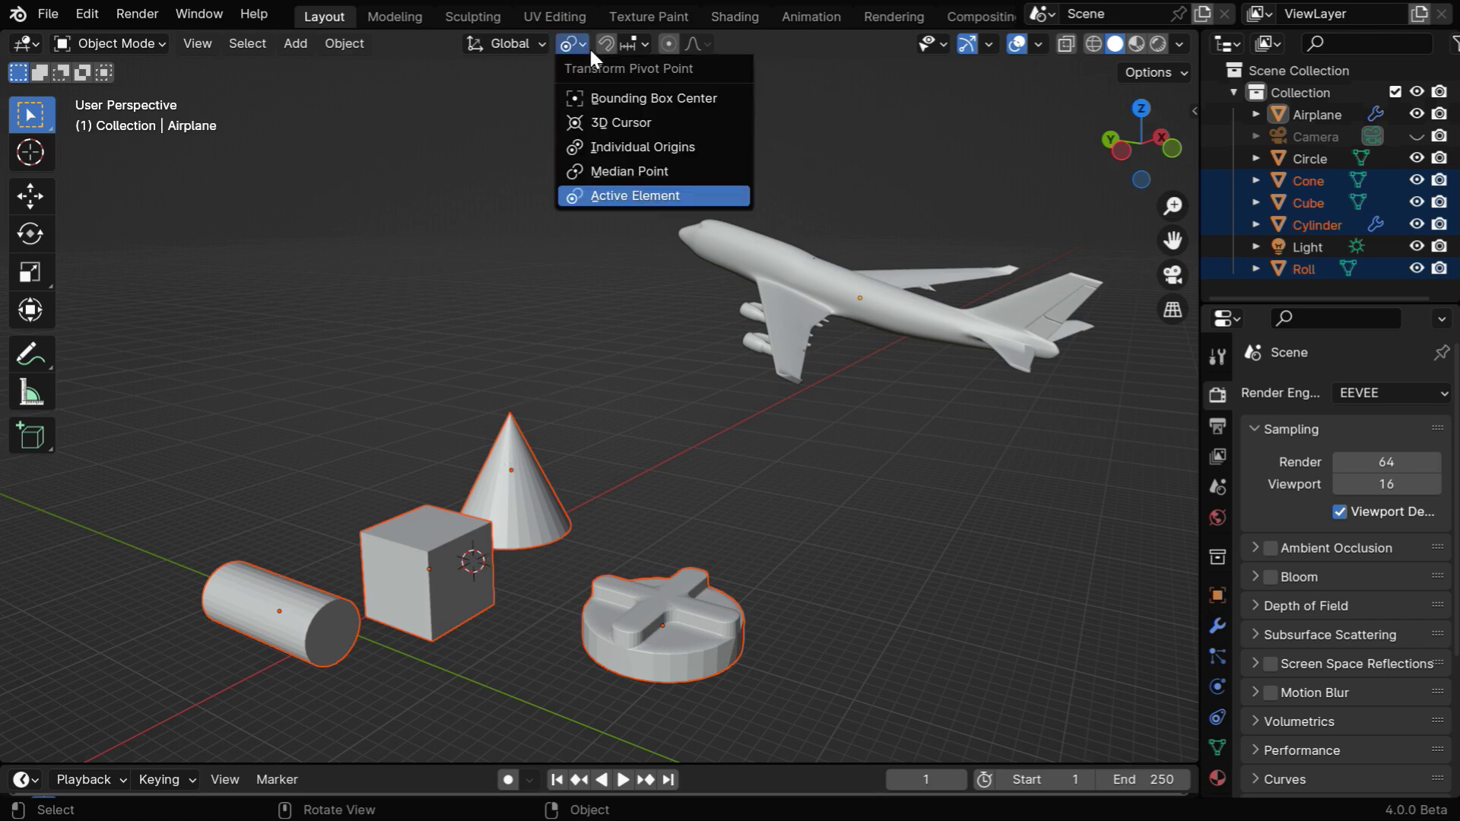
# Step: Rotate the airplane about Z around the 3D cursor, then restore the Active Element pivot
pyautogui.click(613, 123)
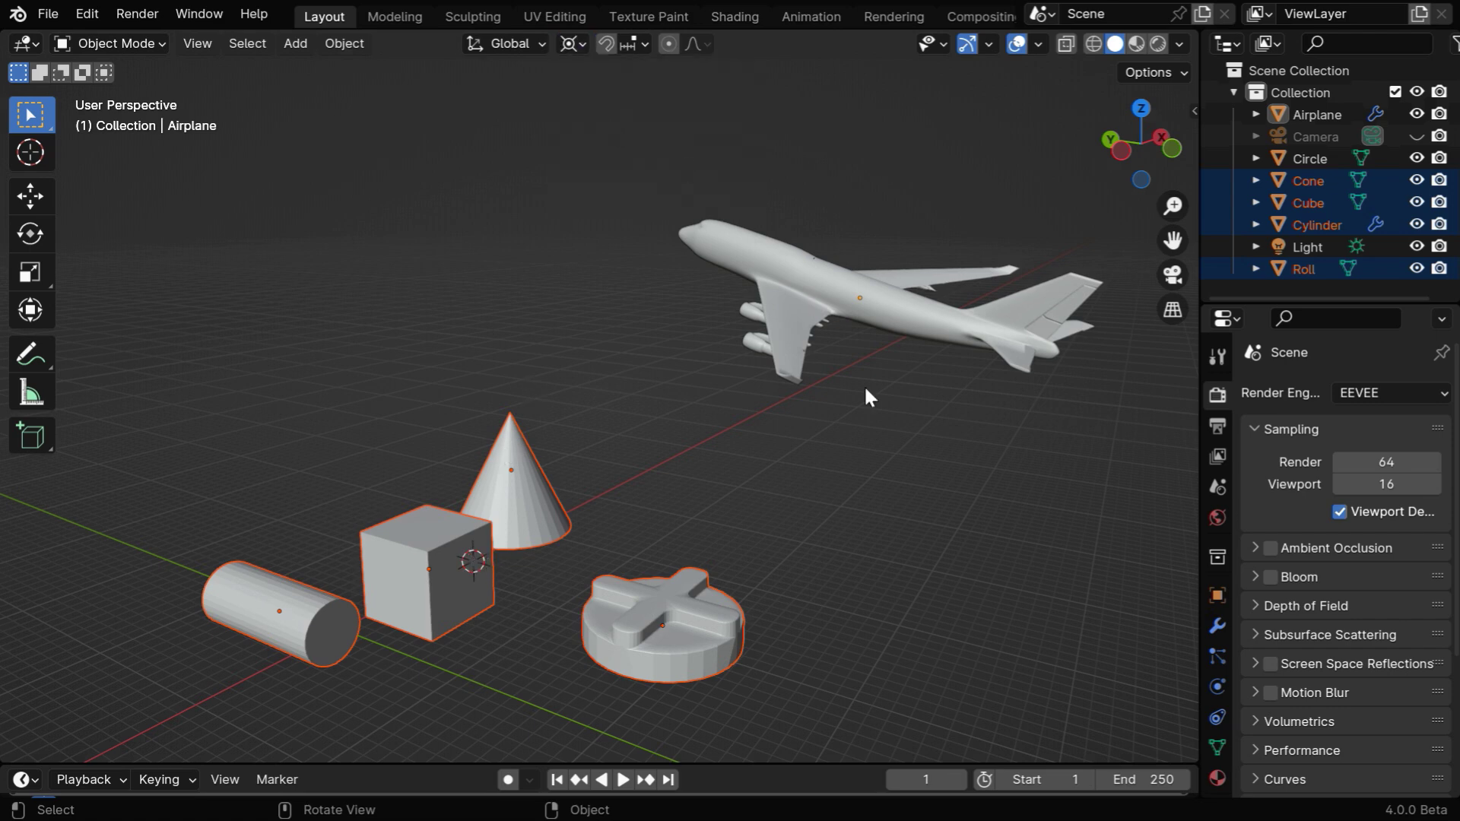
pyautogui.click(900, 306)
pyautogui.press('r')
pyautogui.press('z')
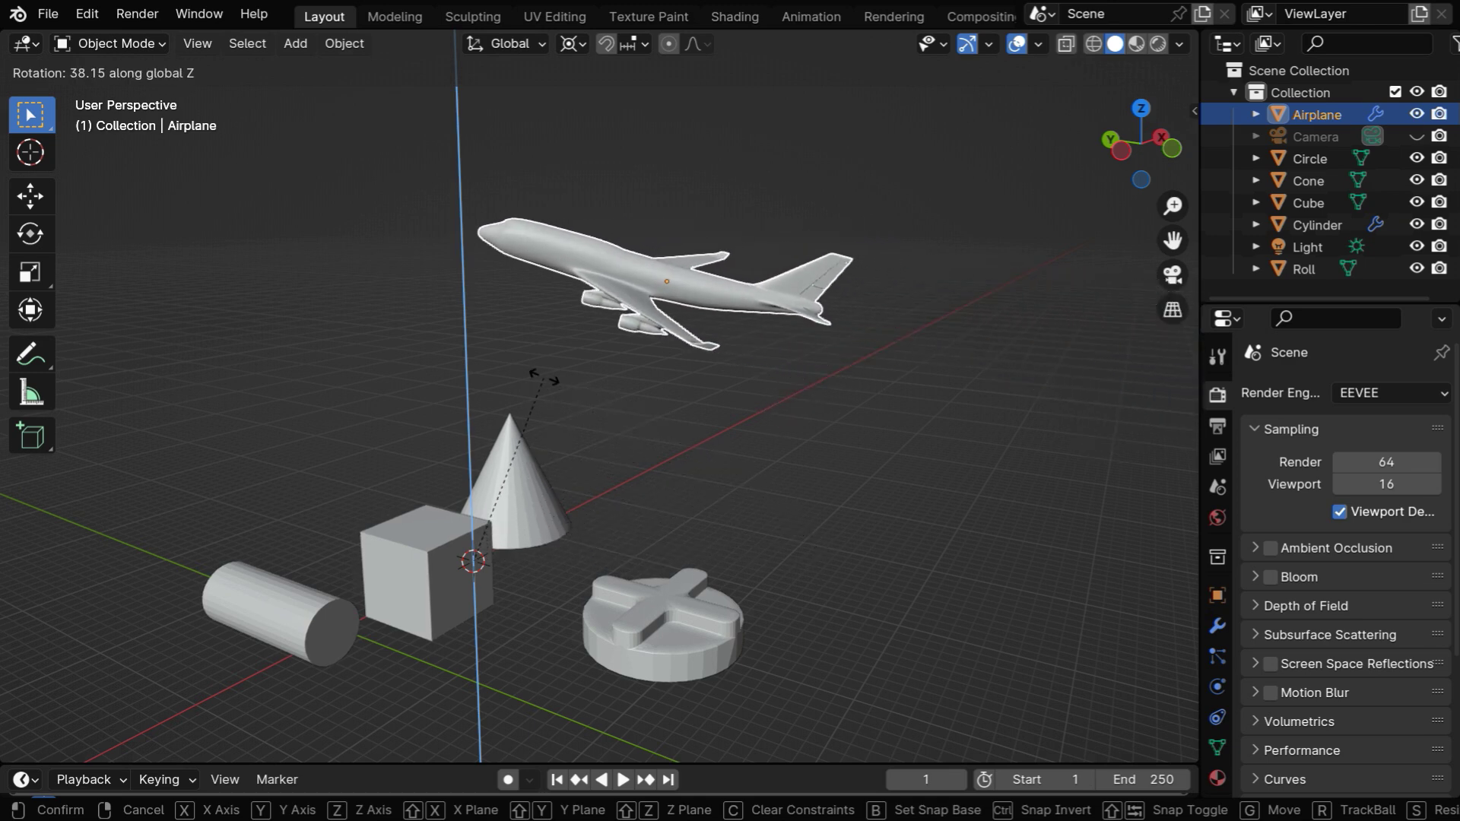
pyautogui.click(651, 428)
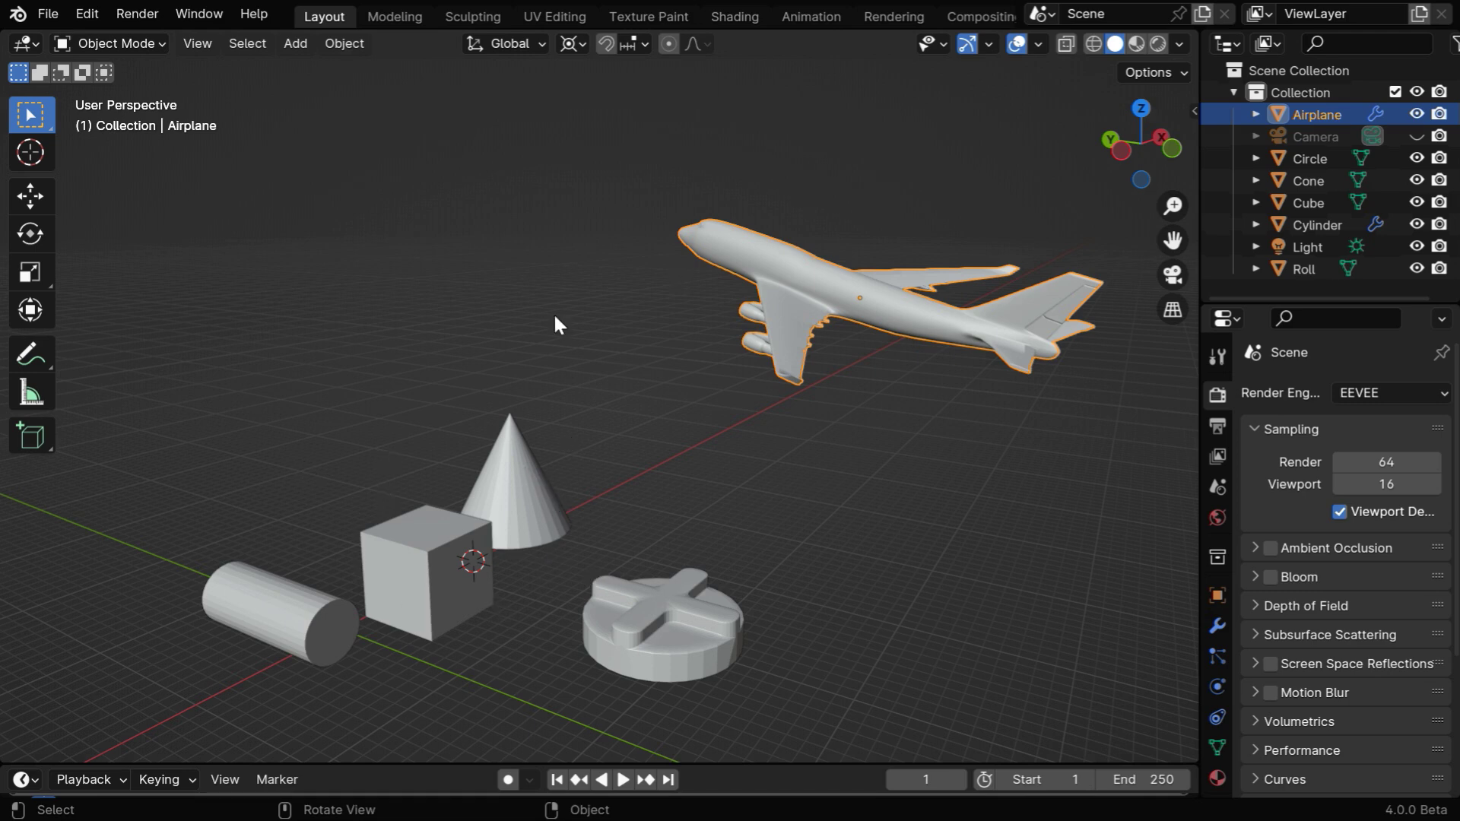
pyautogui.click(578, 43)
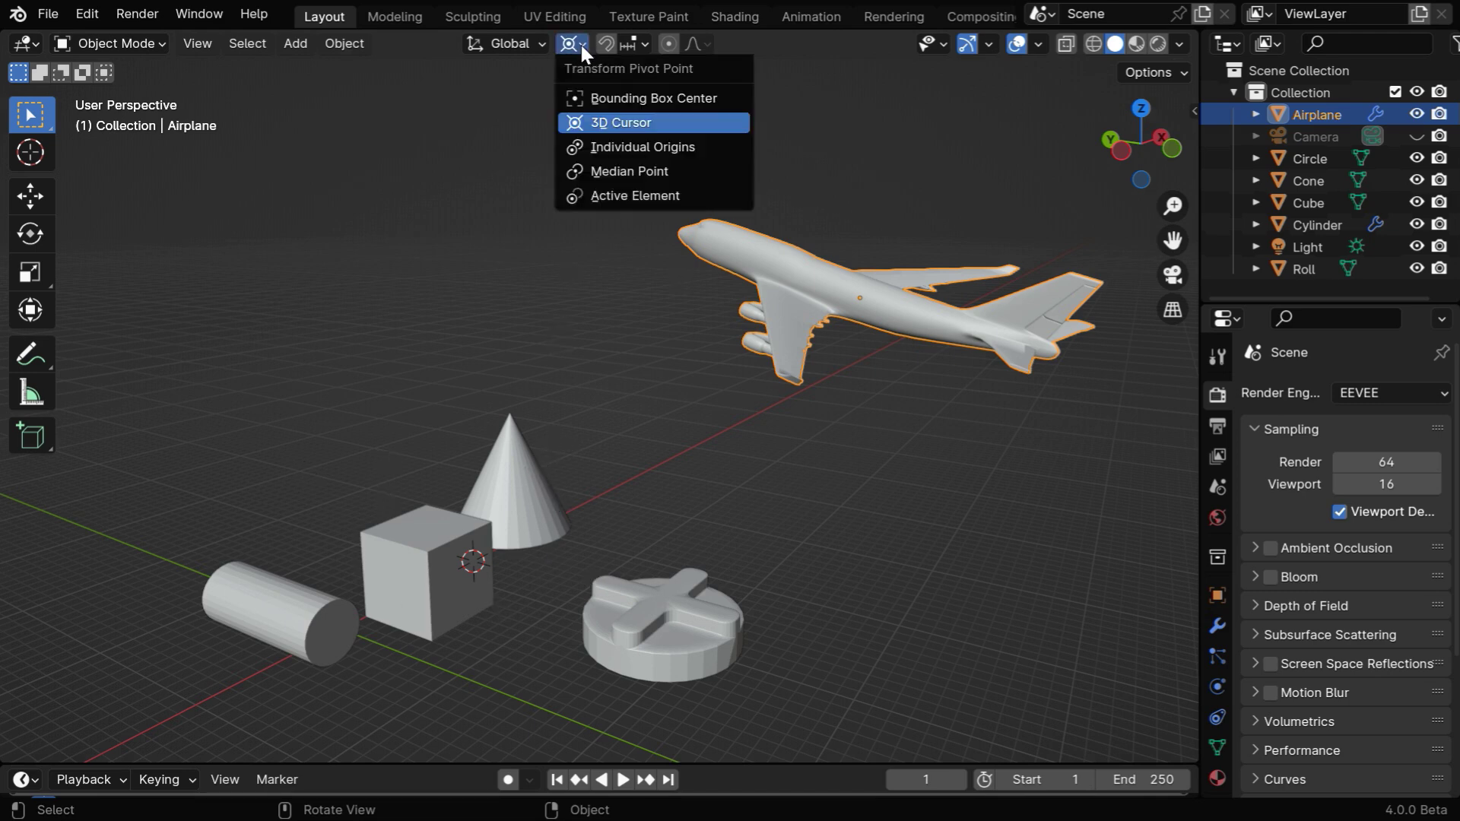
pyautogui.click(625, 197)
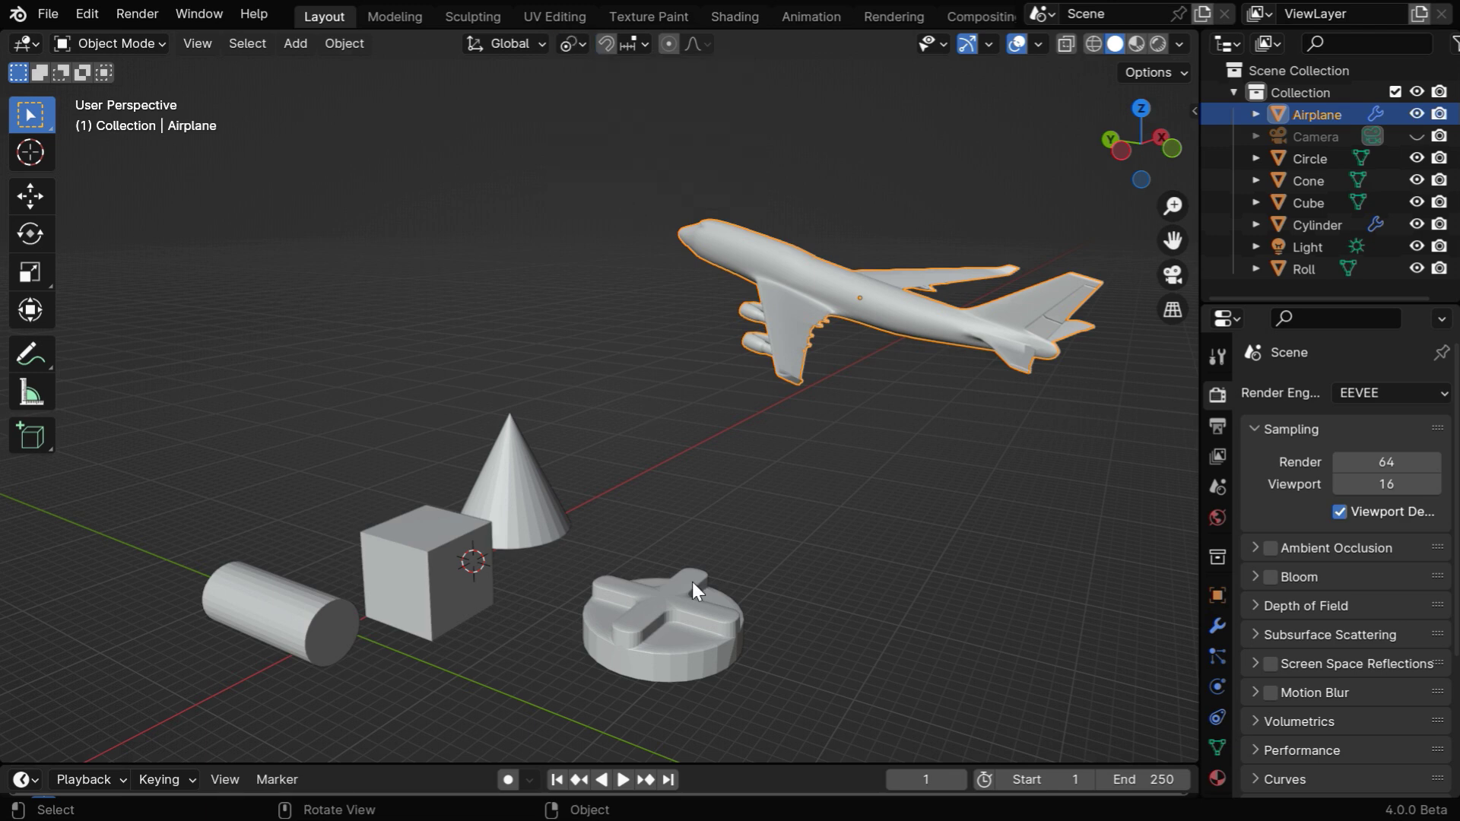
pyautogui.moveTo(210, 440); pyautogui.dragTo(694, 669)
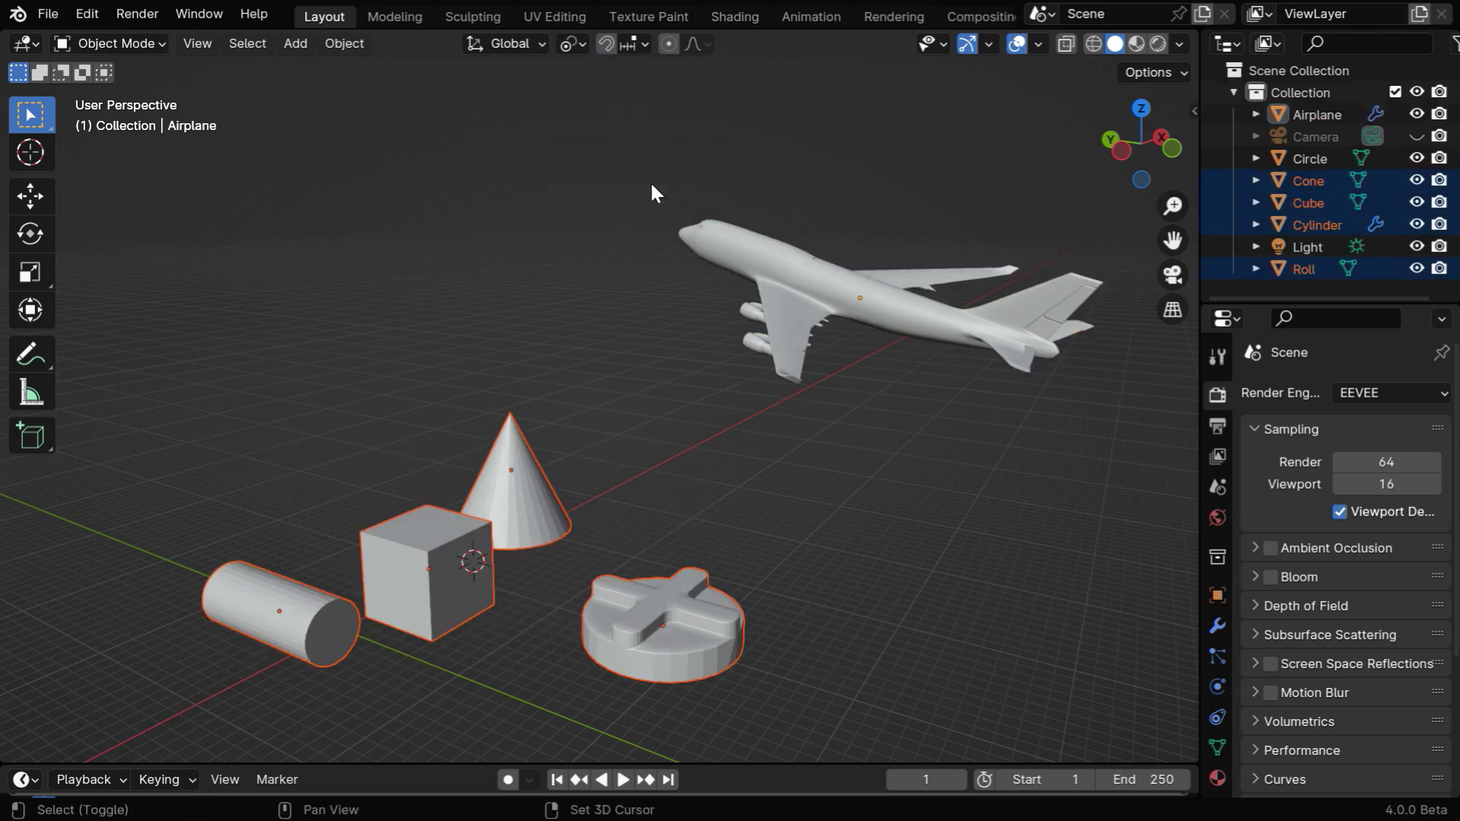
pyautogui.keyDown('shift'); pyautogui.moveTo(650, 182); pyautogui.dragTo(902, 340); pyautogui.keyUp('shift')
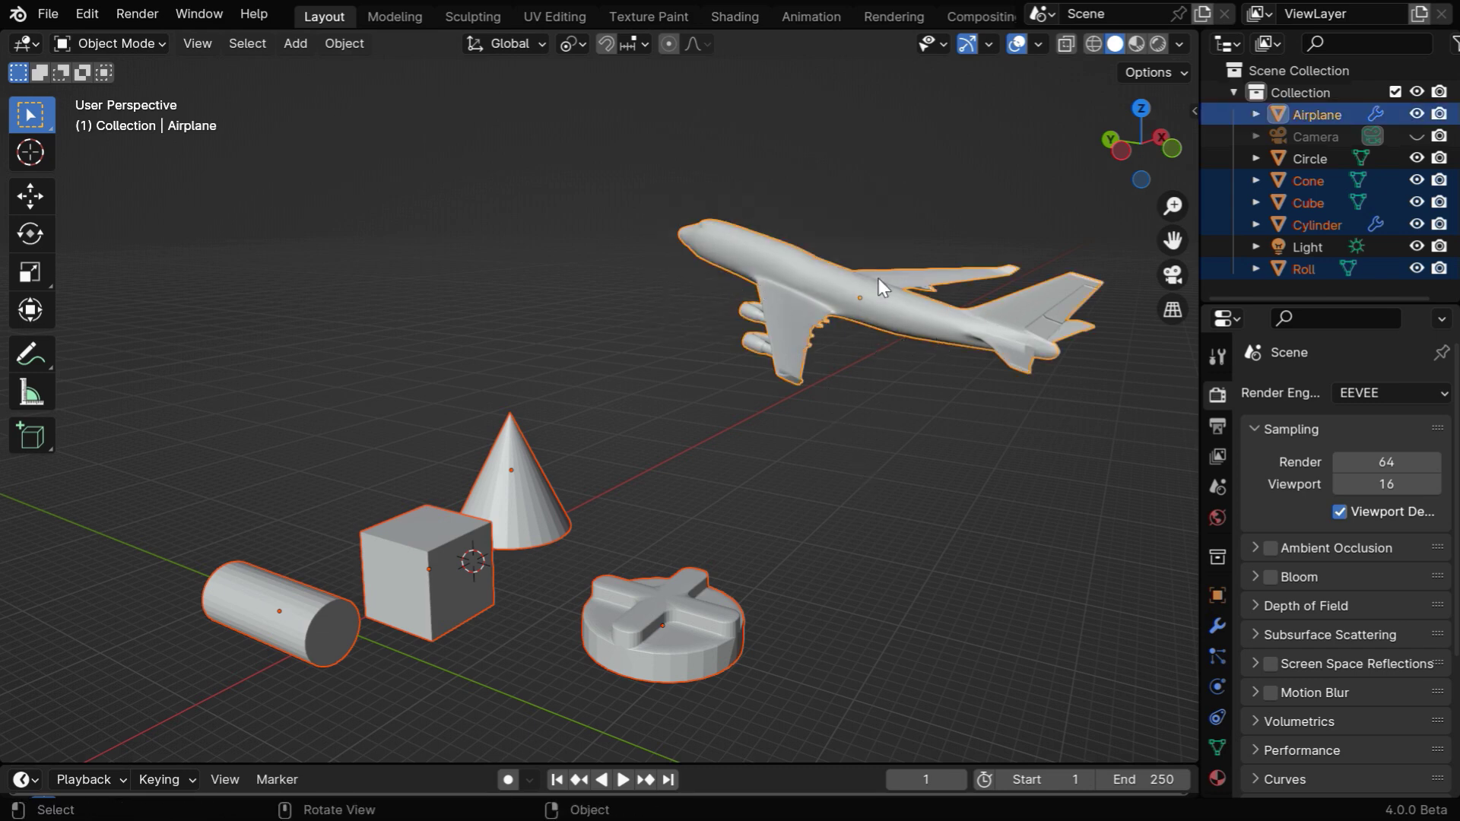
pyautogui.keyDown('ctrl'); pyautogui.moveTo(641, 174); pyautogui.dragTo(731, 273); pyautogui.keyUp('ctrl')
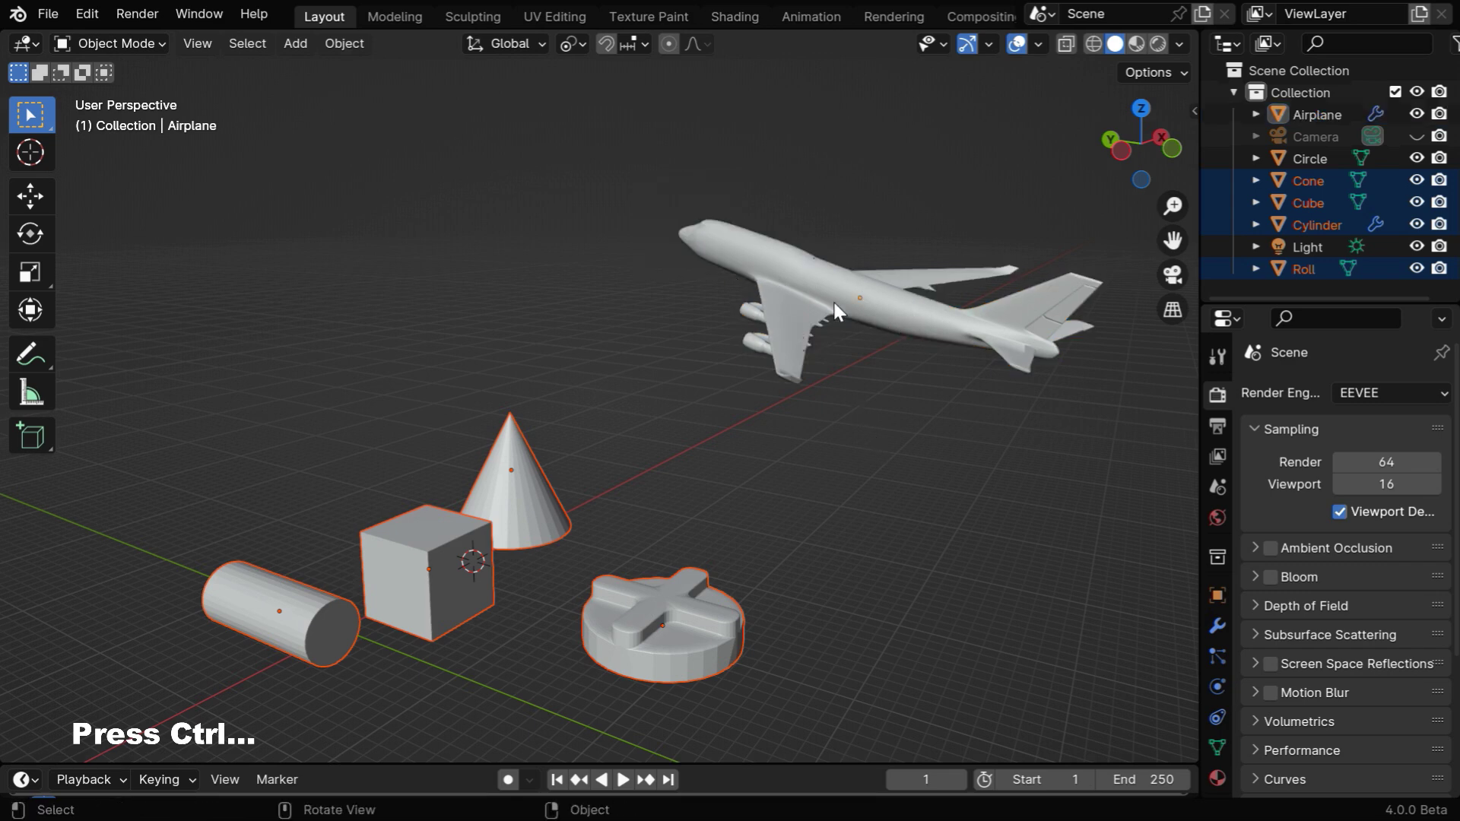
pyautogui.press('r')
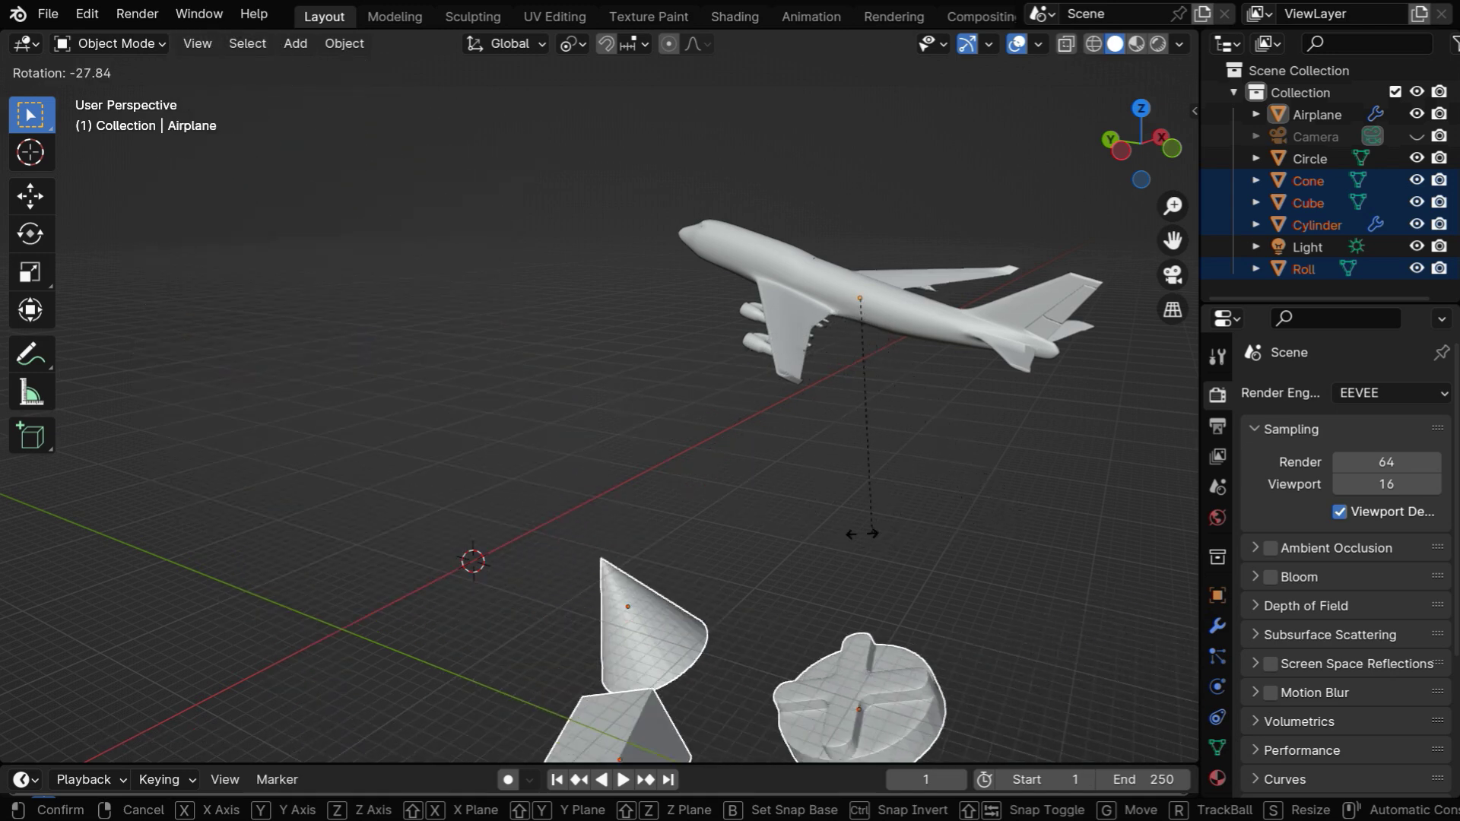
pyautogui.rightClick(732, 525)
# Step: Select the cylinder, cube, cone and Roll and set the pivot point to Individual Origins
pyautogui.click(732, 526)
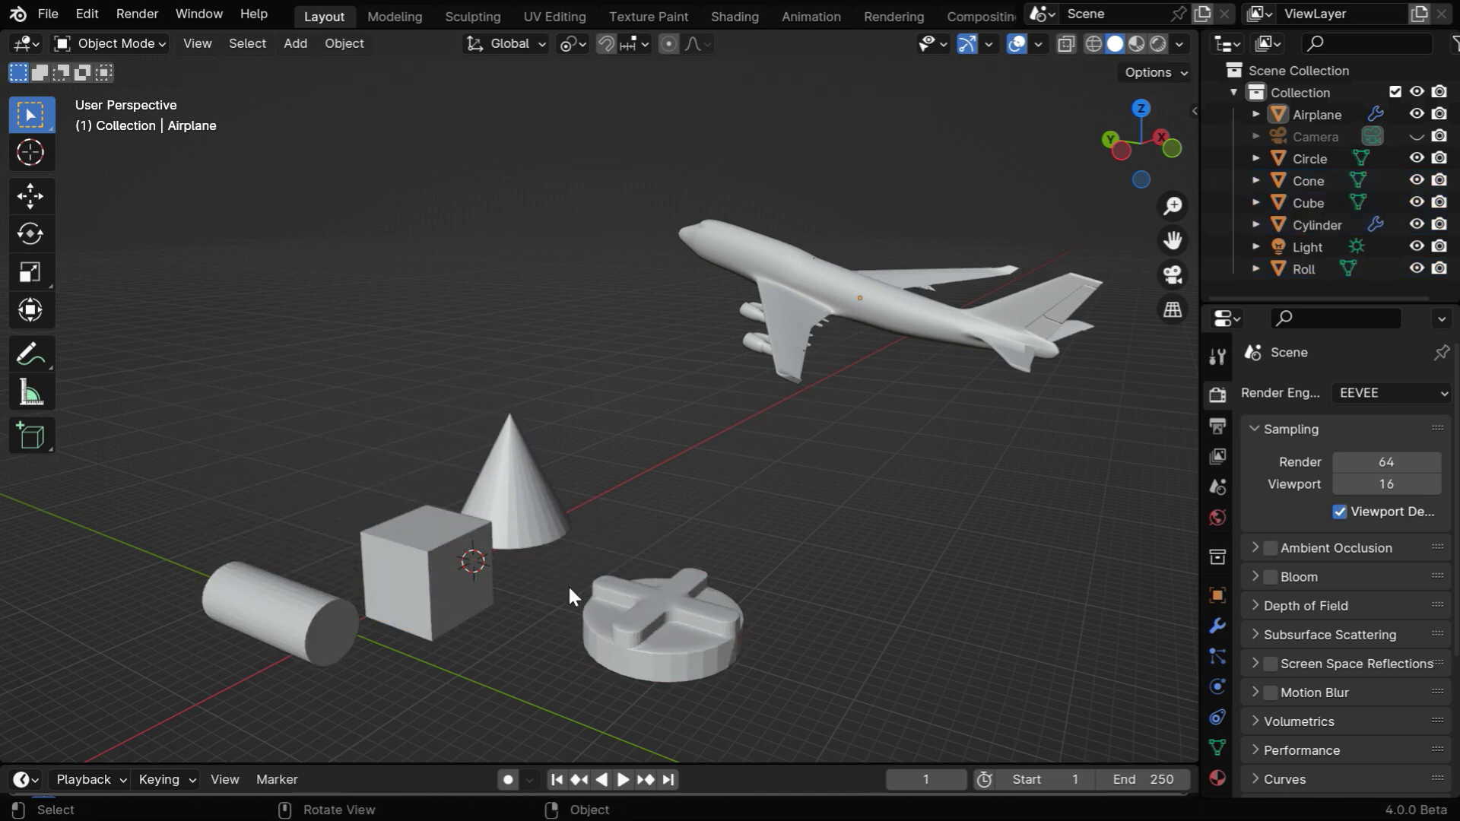
pyautogui.moveTo(203, 406); pyautogui.dragTo(663, 628)
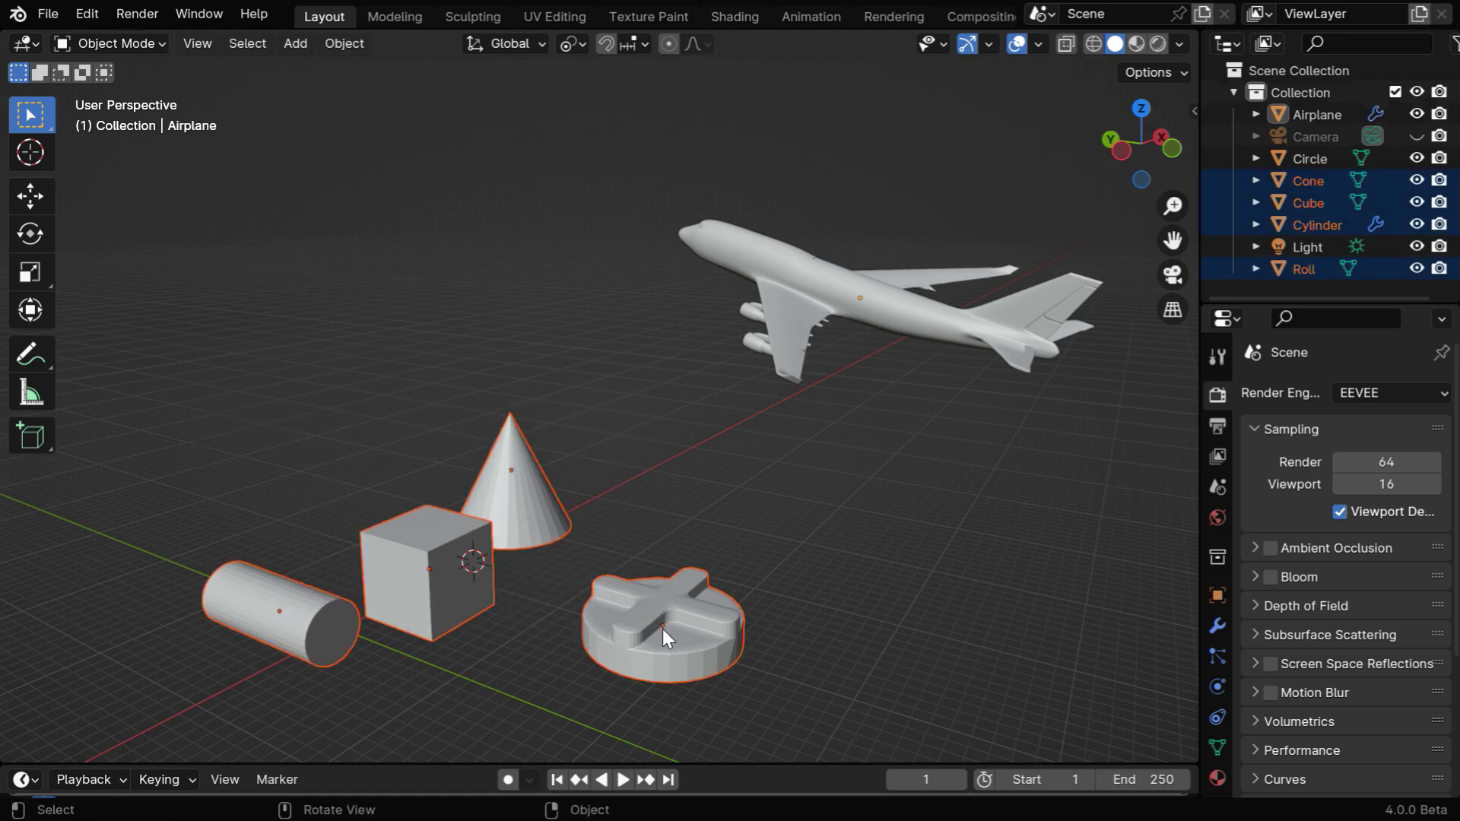
pyautogui.click(571, 44)
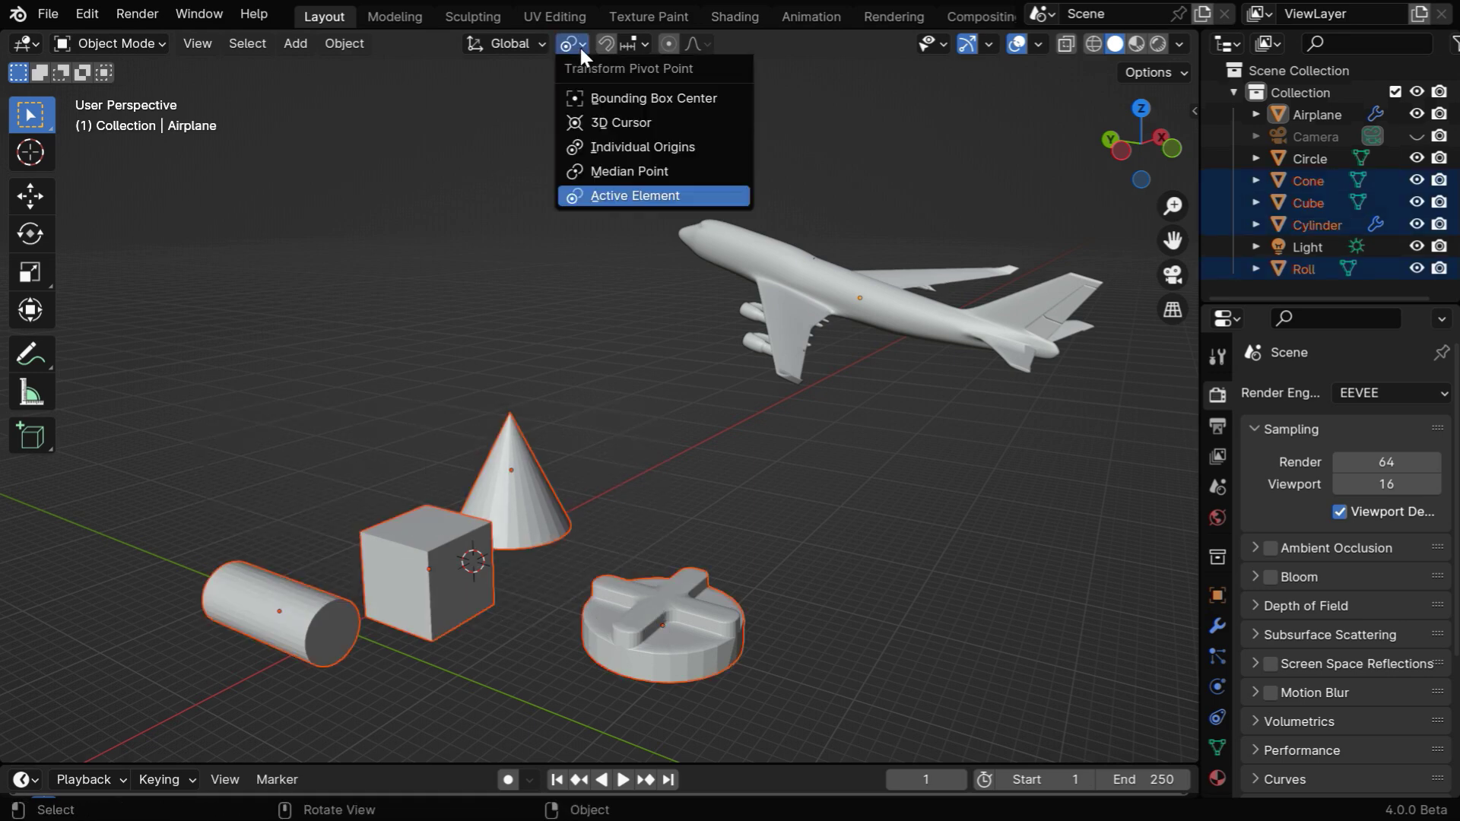
pyautogui.click(641, 143)
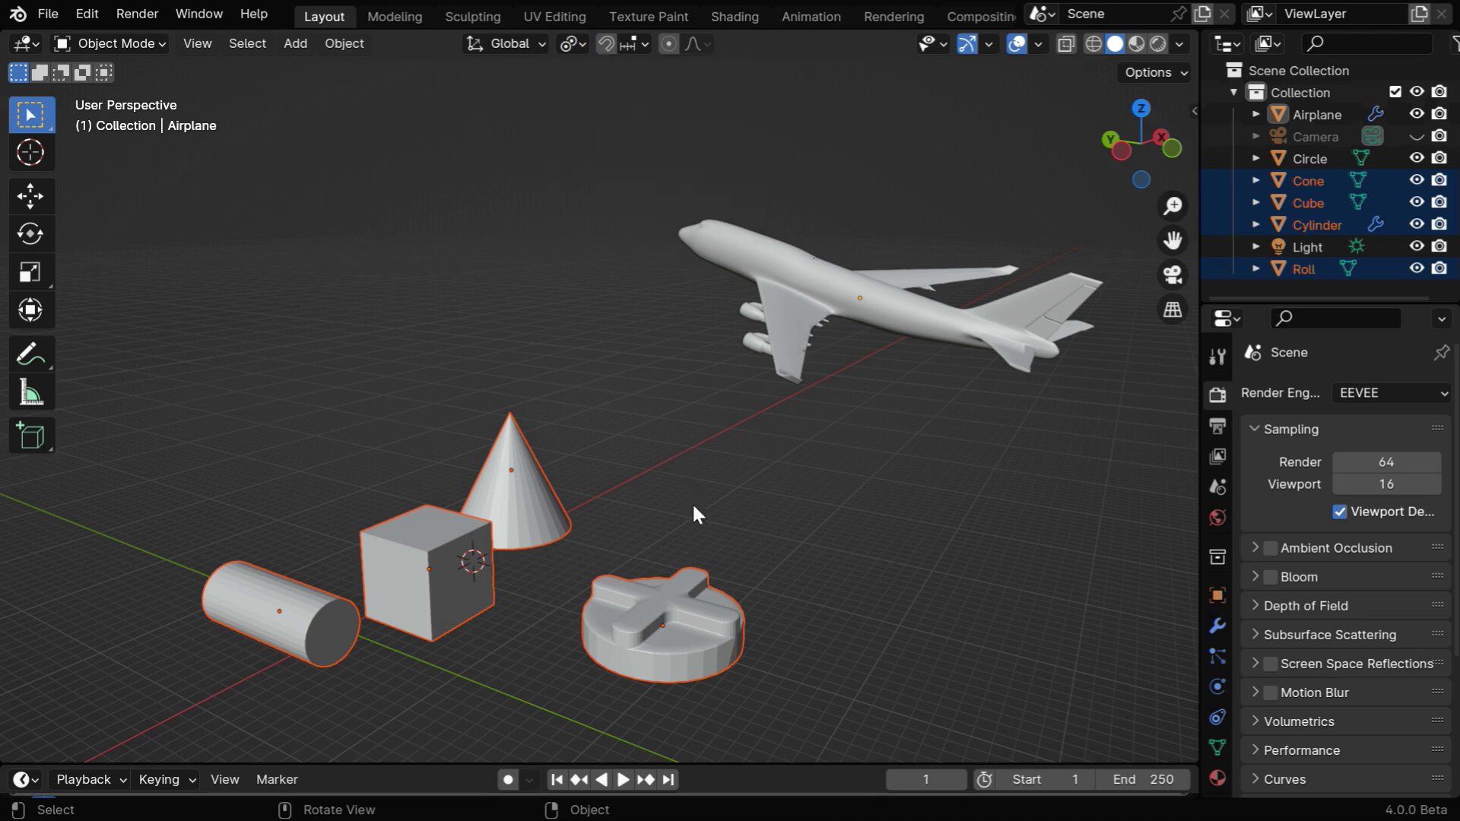
# Step: Try a Z rotation of the four primitives, cancel it, then rotate them about X
pyautogui.press('r')
pyautogui.press('z')
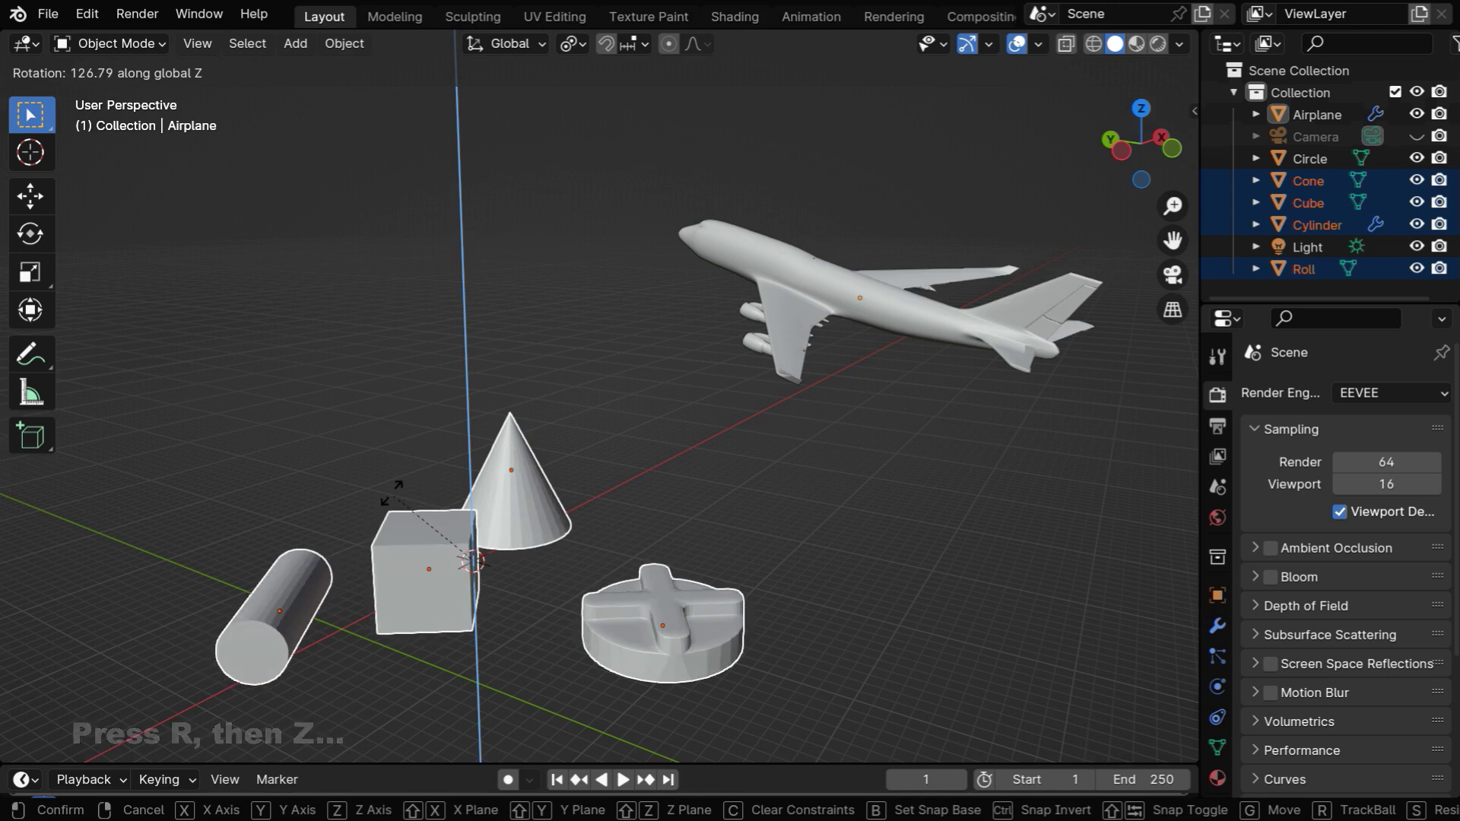
pyautogui.press('Escape')
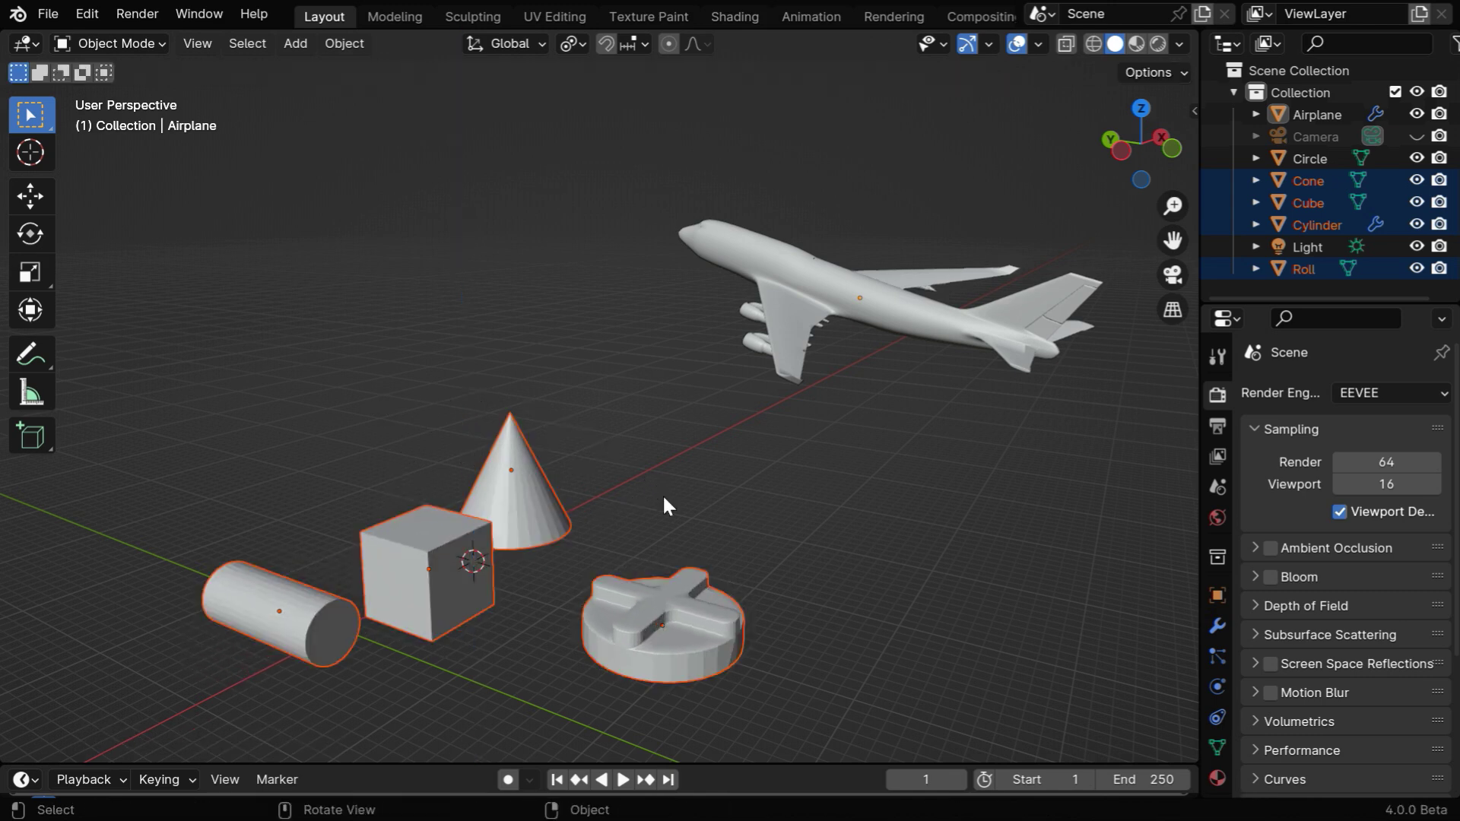
pyautogui.press('r')
pyautogui.press('x')
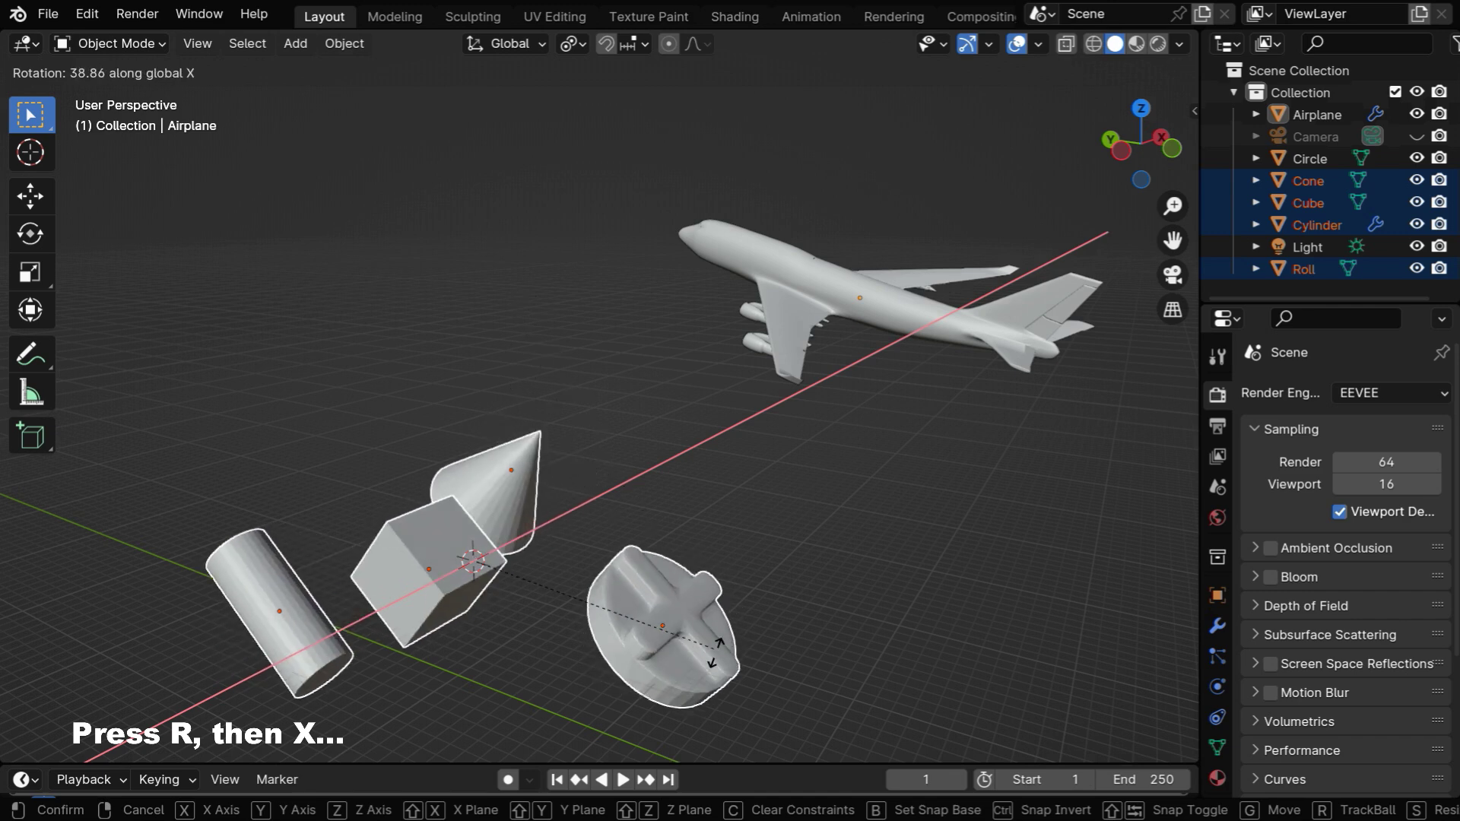
# Step: Cancel the X-axis rotation of the four primitives, deselect them, and set Pivot Point to Median Point
pyautogui.rightClick(578, 397)
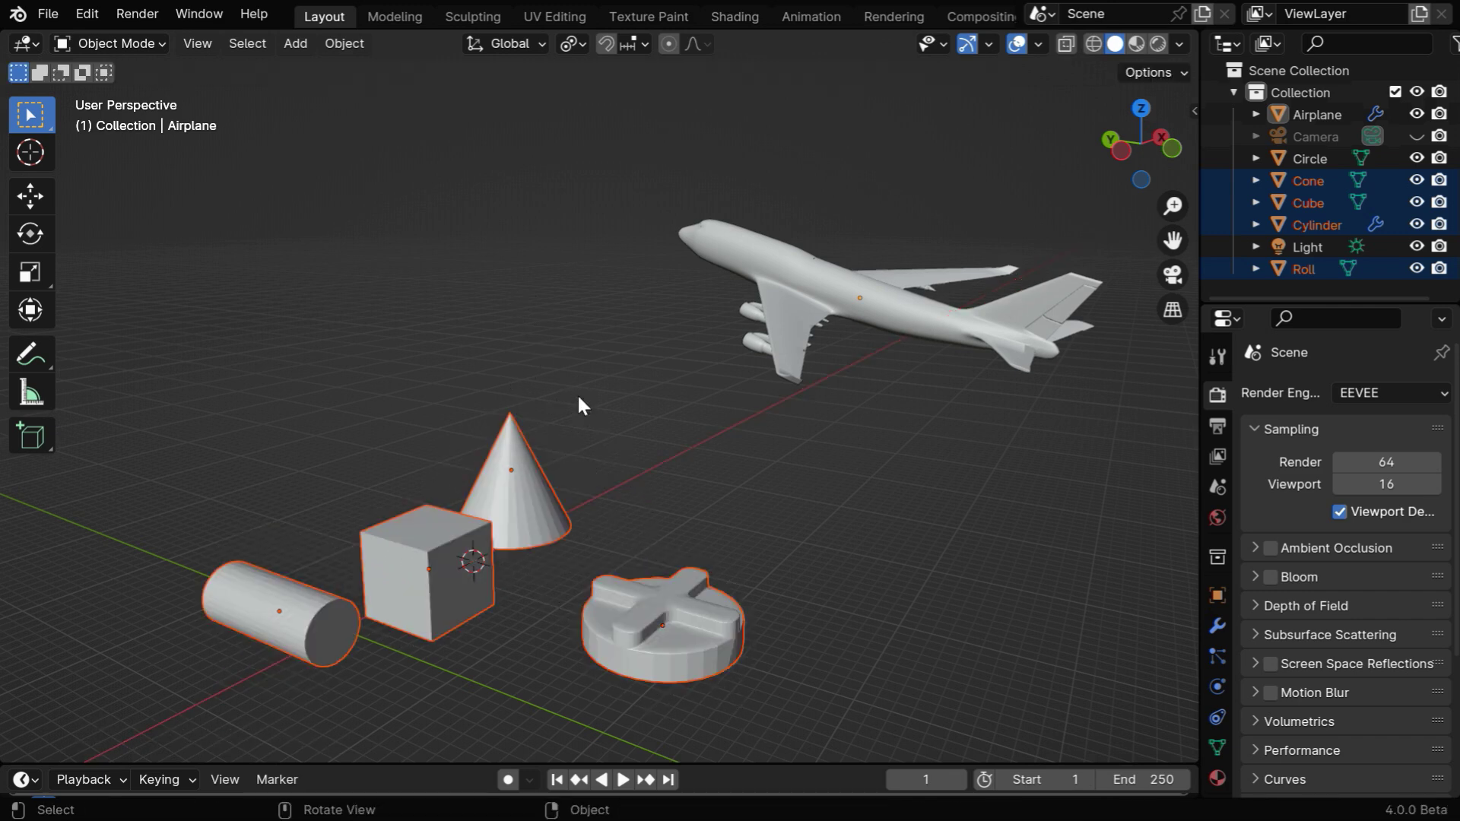
pyautogui.click(639, 513)
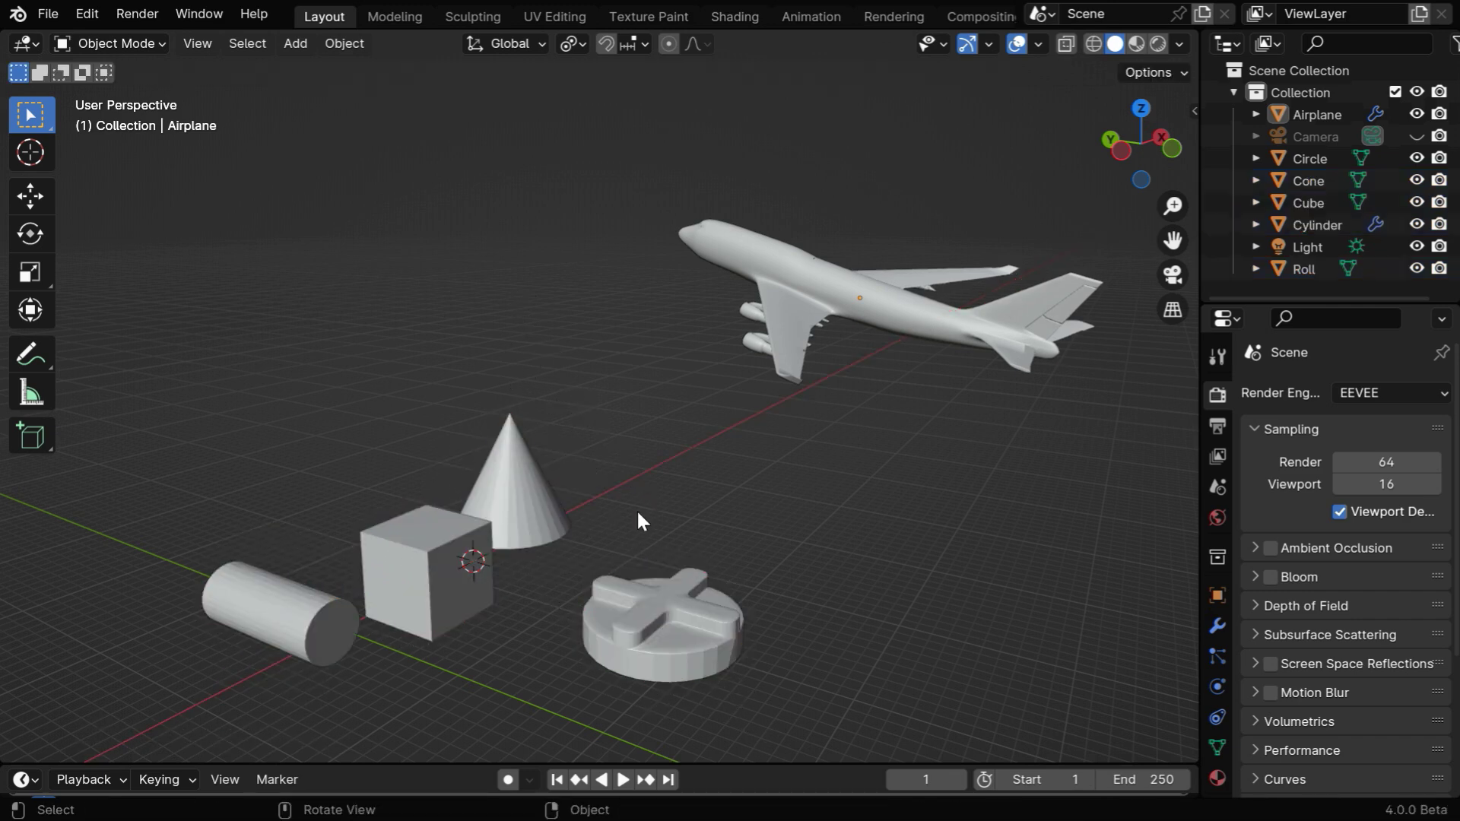
pyautogui.click(581, 43)
pyautogui.click(607, 168)
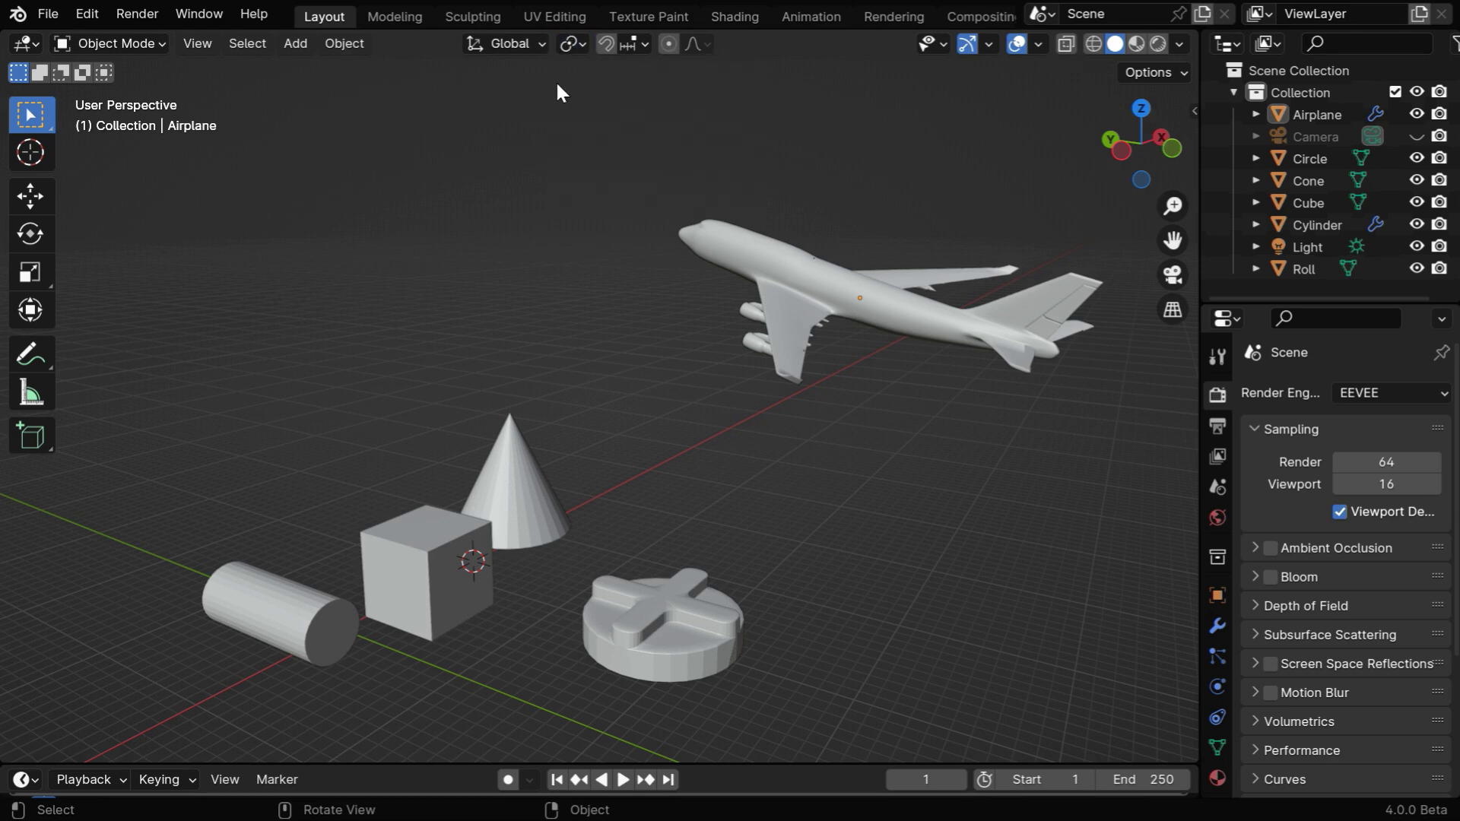